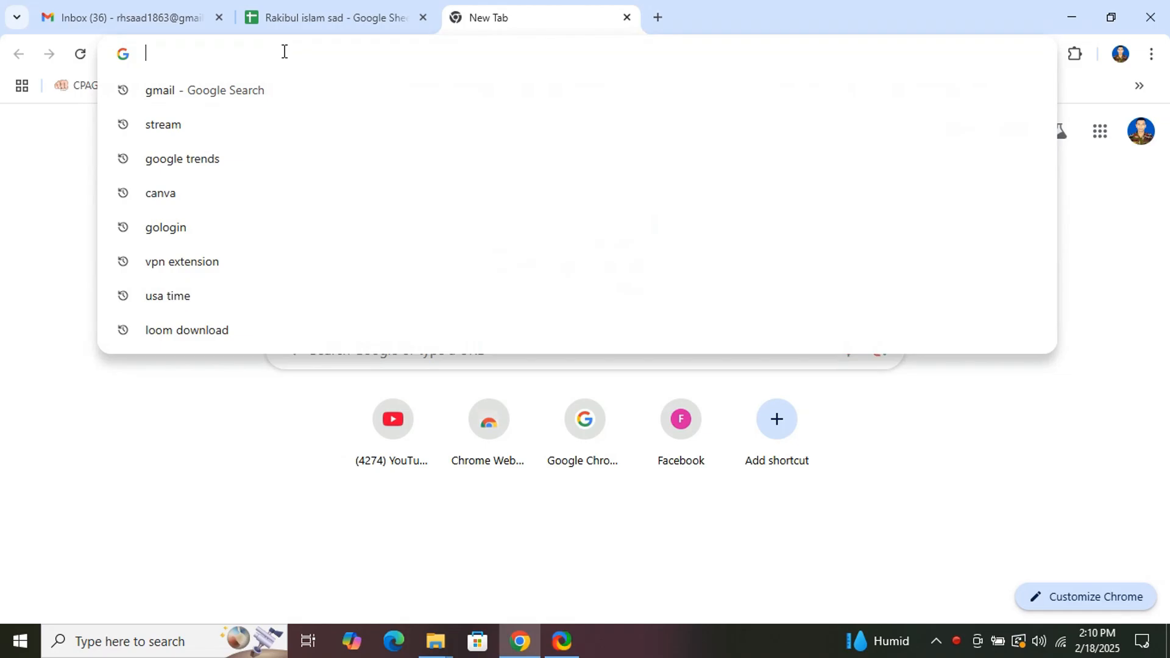
Search Google for 'stream' from Chrome's address bar.
text(stre)
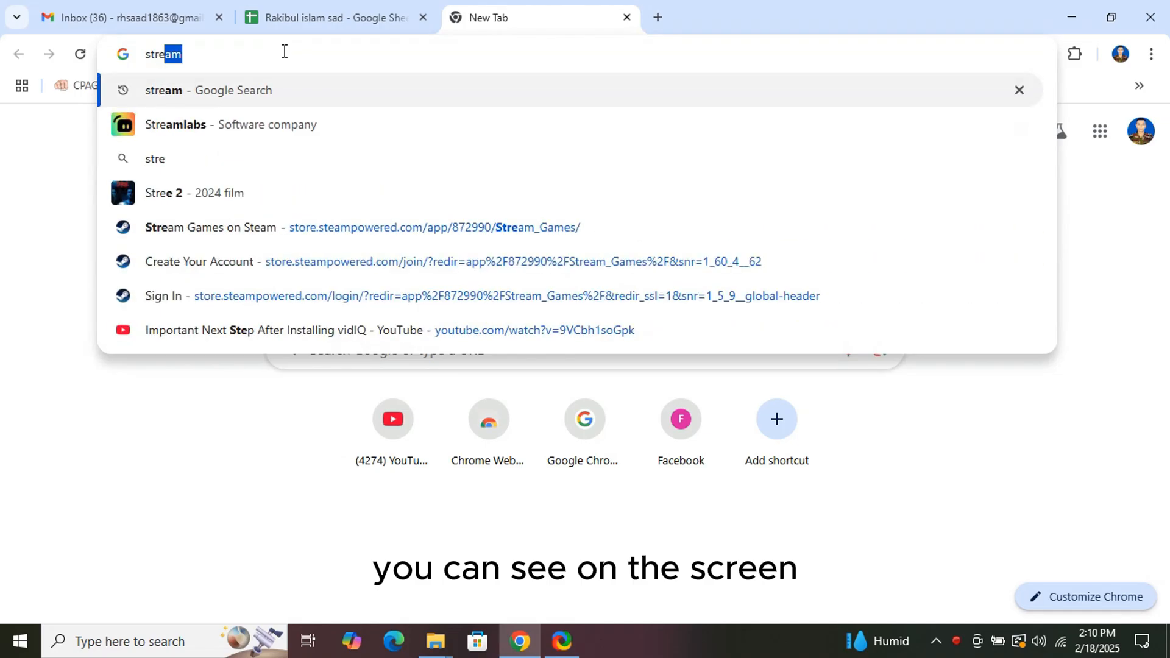
text(a)
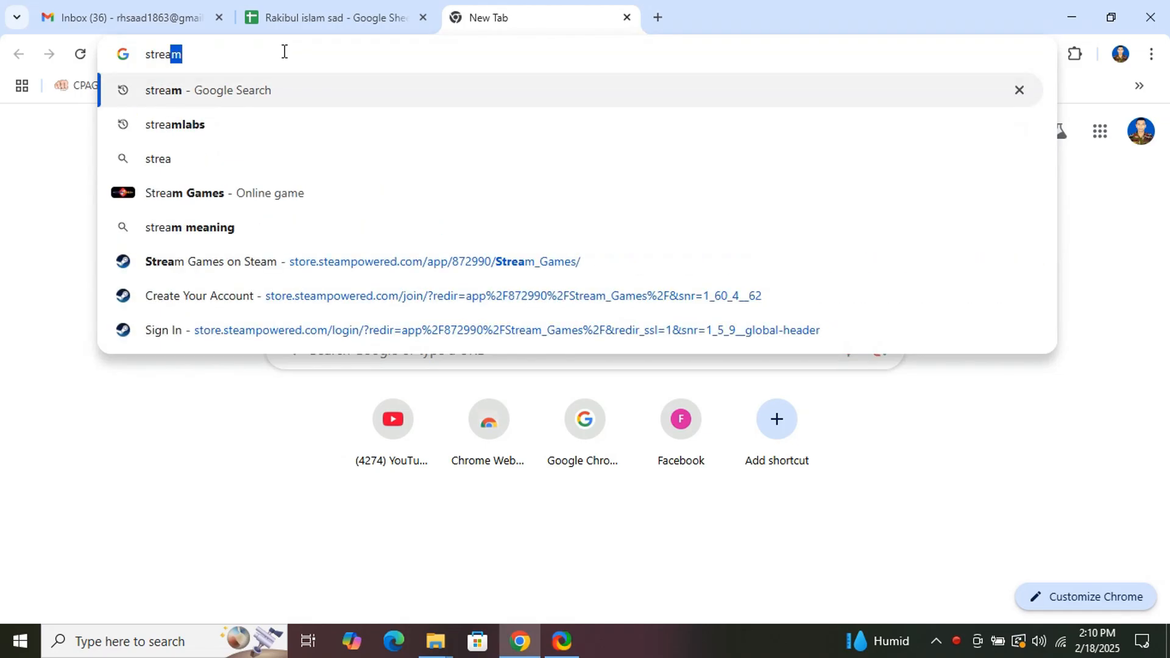
text(m)
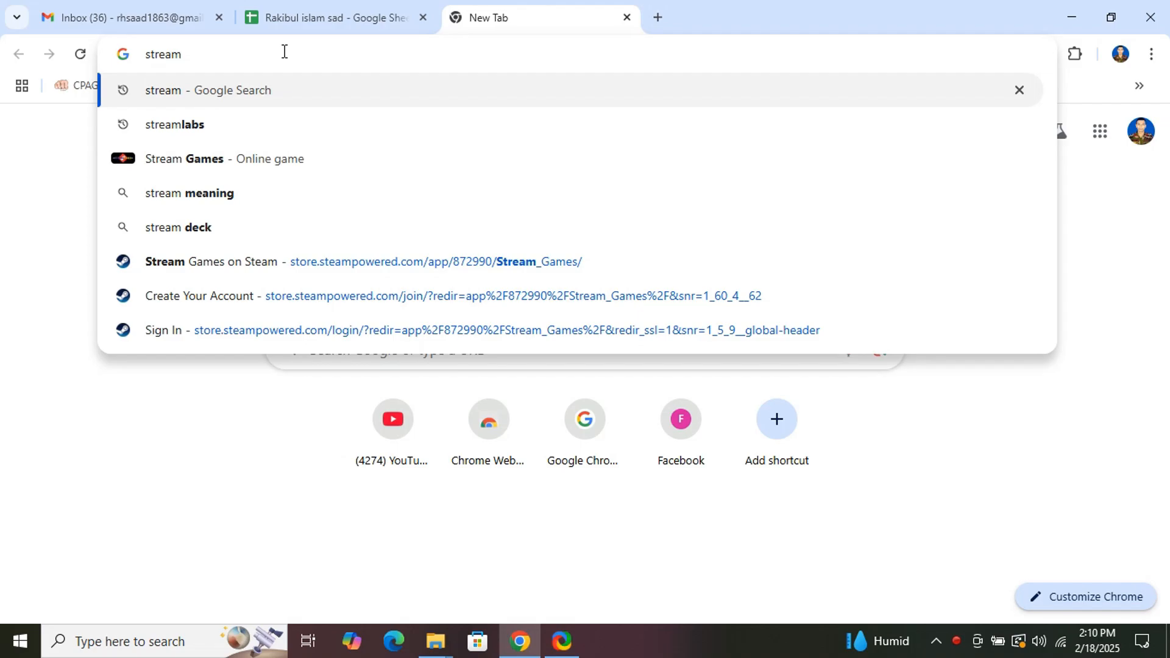
key(Return)
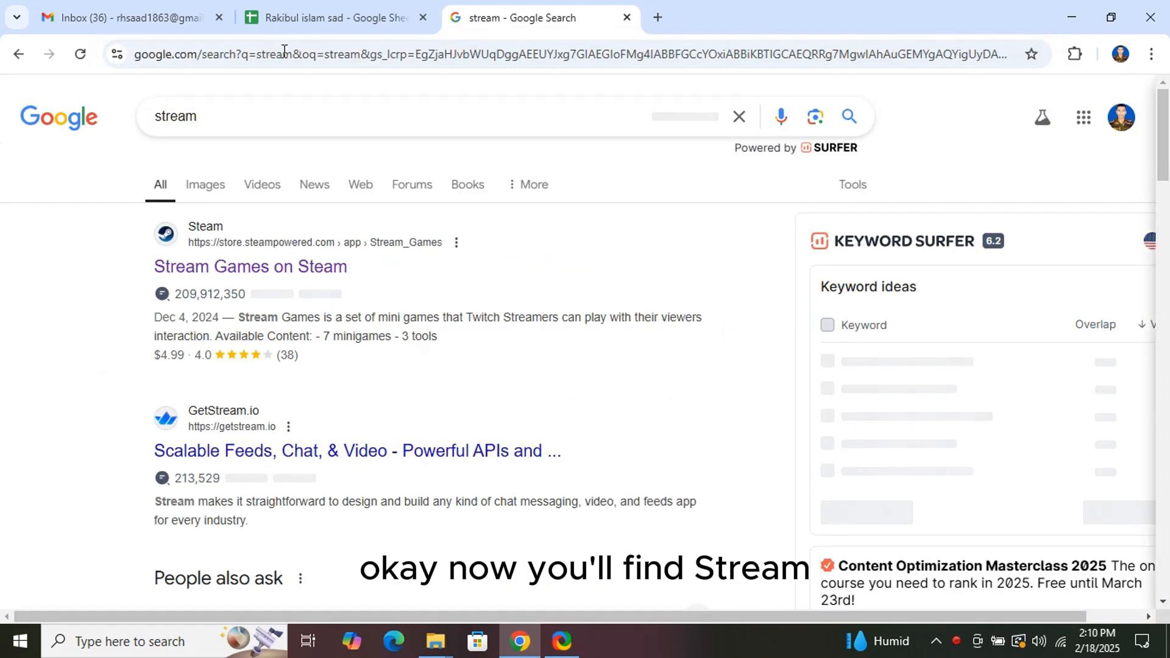
Open the Steam store's Stream Games result in a new tab and switch to it.
right_click(229, 272)
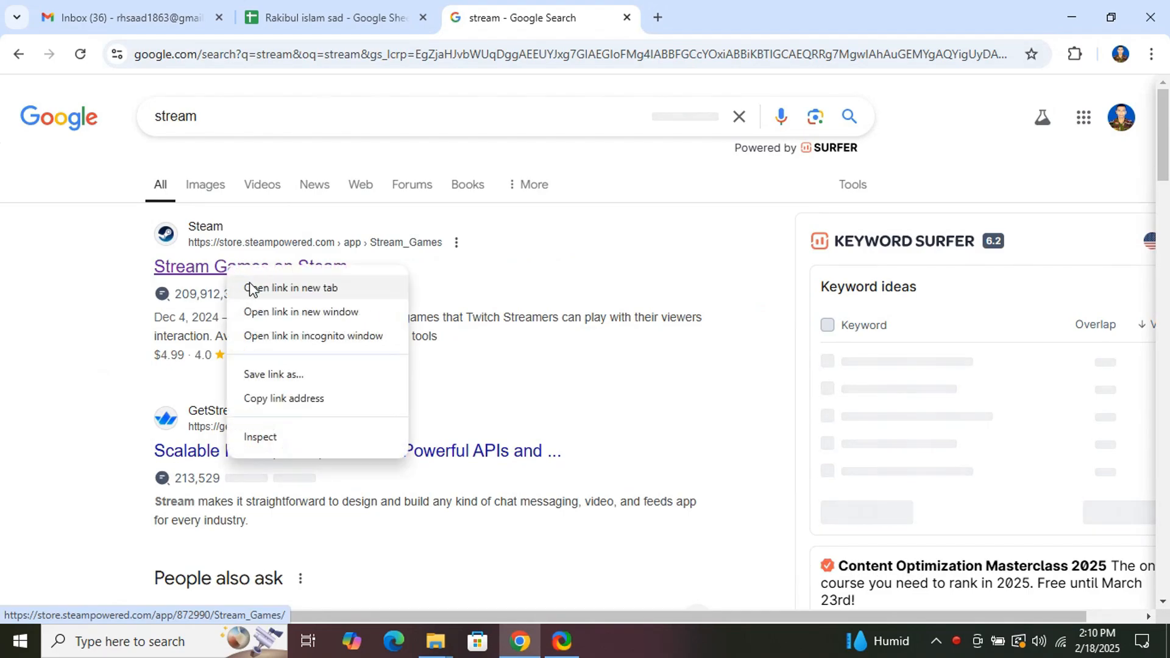
click(251, 289)
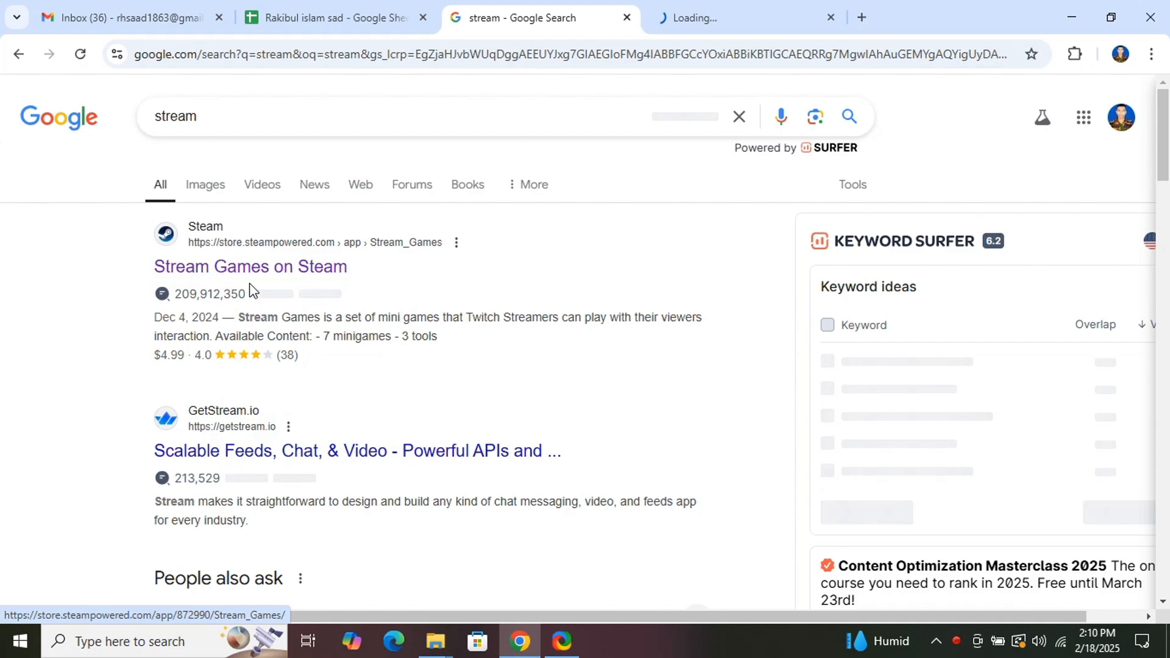
click(673, 23)
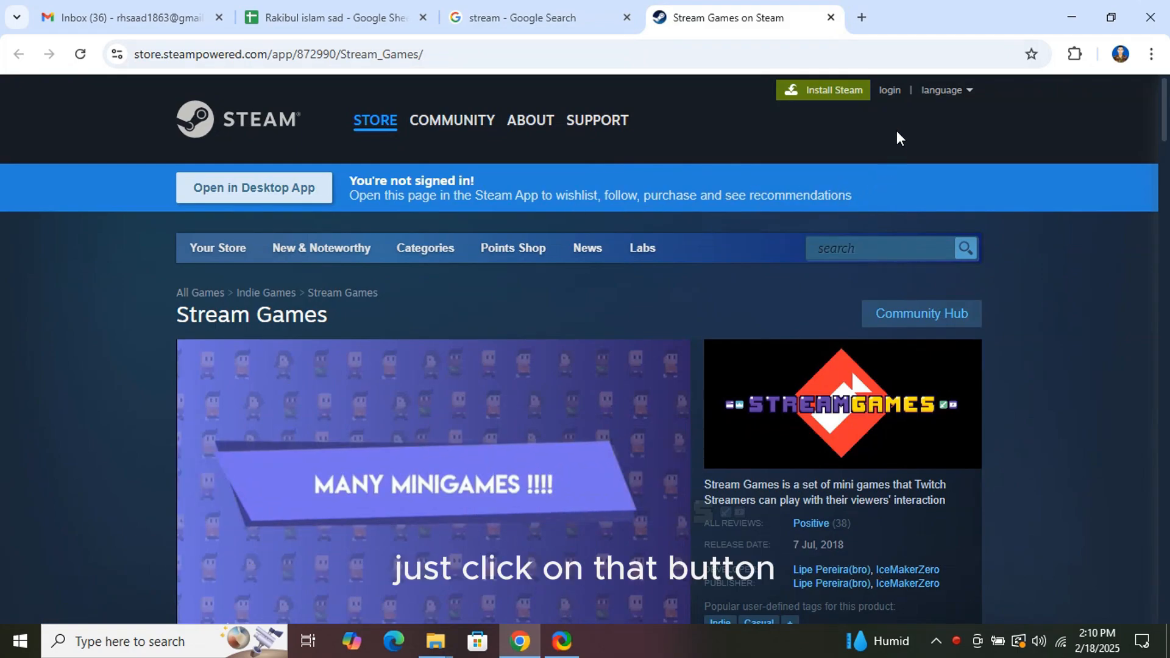
Go from the Steam login page to the Create Your Account form.
click(891, 91)
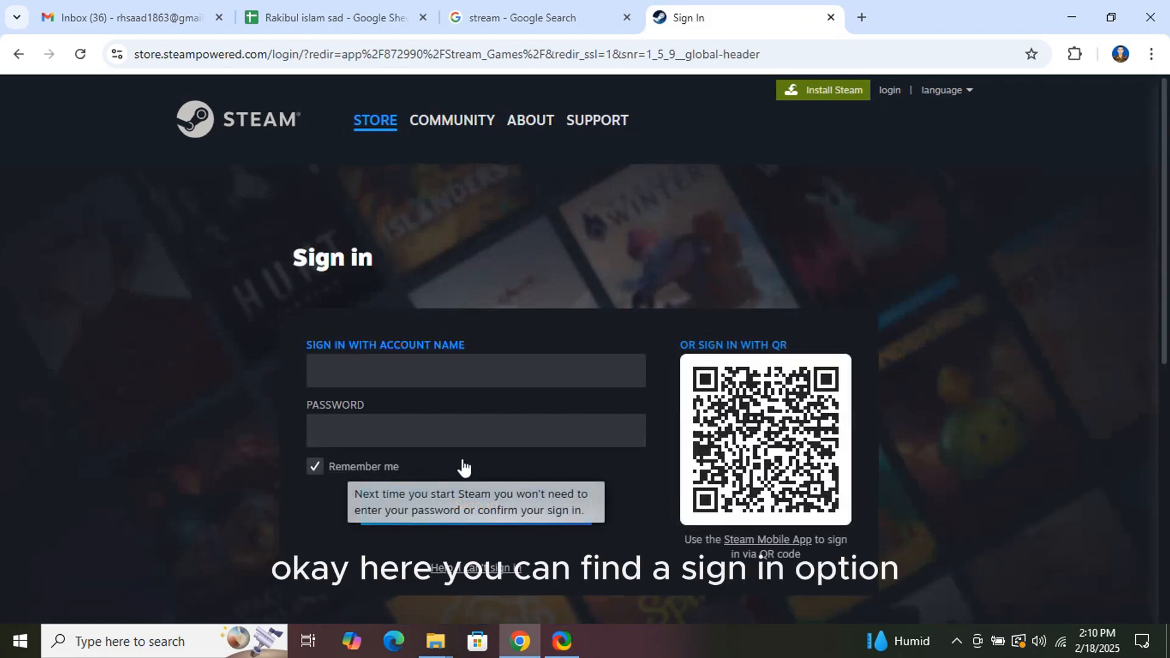
scroll(439, 453, down, 4)
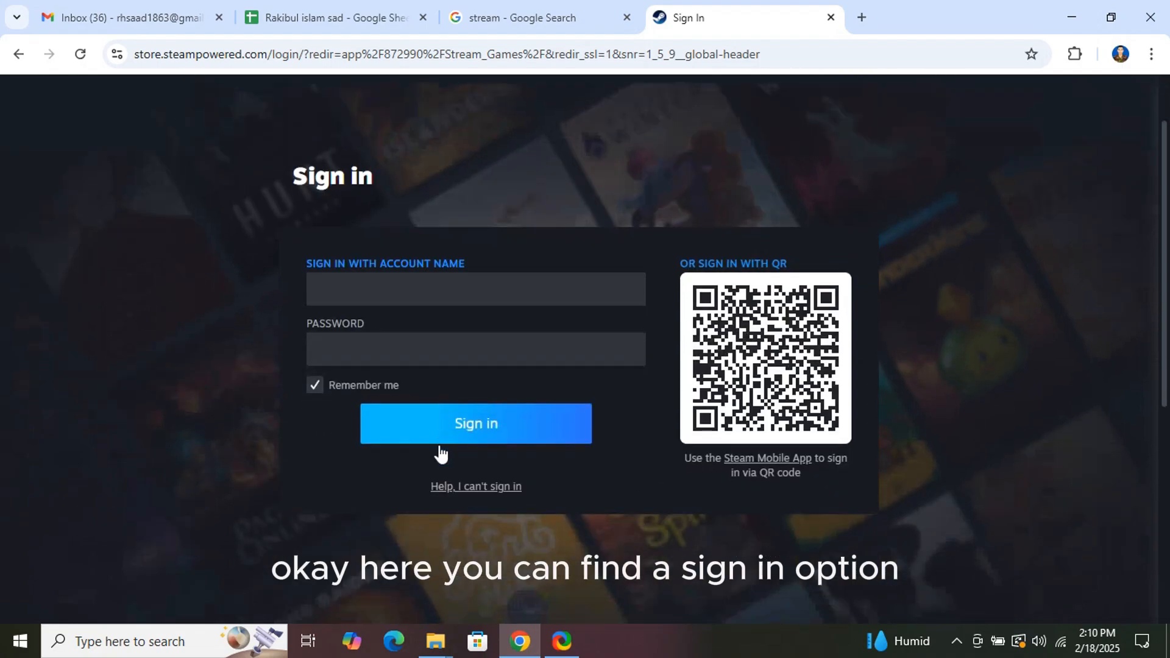
scroll(450, 447, down, 1)
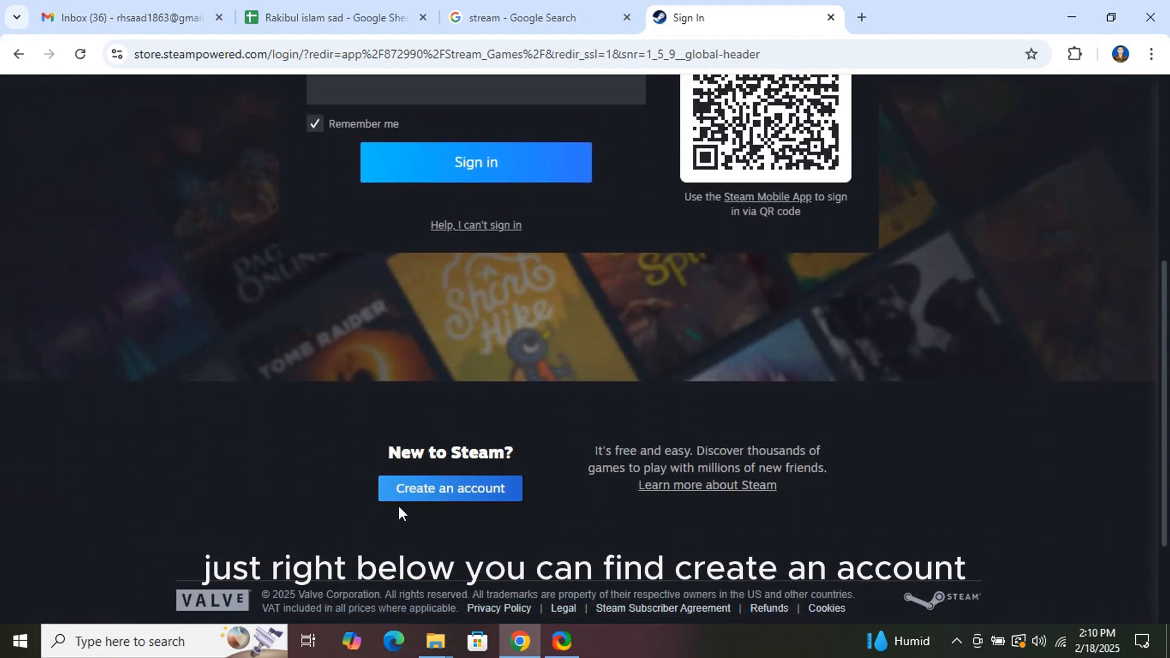
click(435, 493)
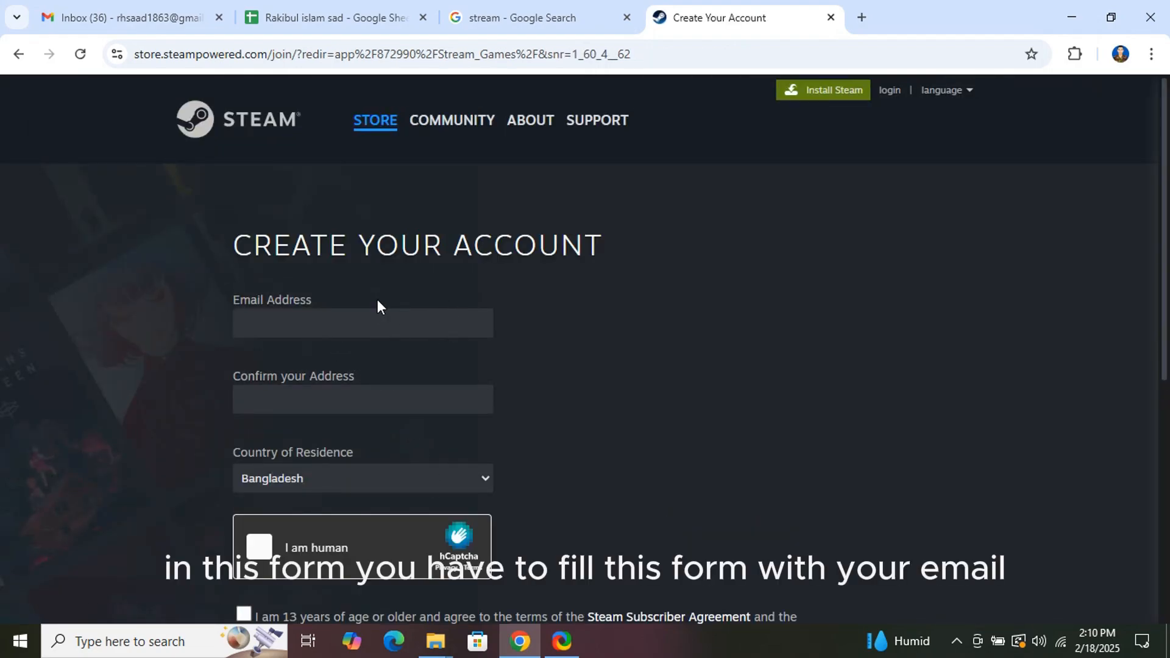
Fill in the saved e-mail address and retype it in Confirm your Address.
scroll(375, 308, down, 3)
scroll(324, 298, up, 2)
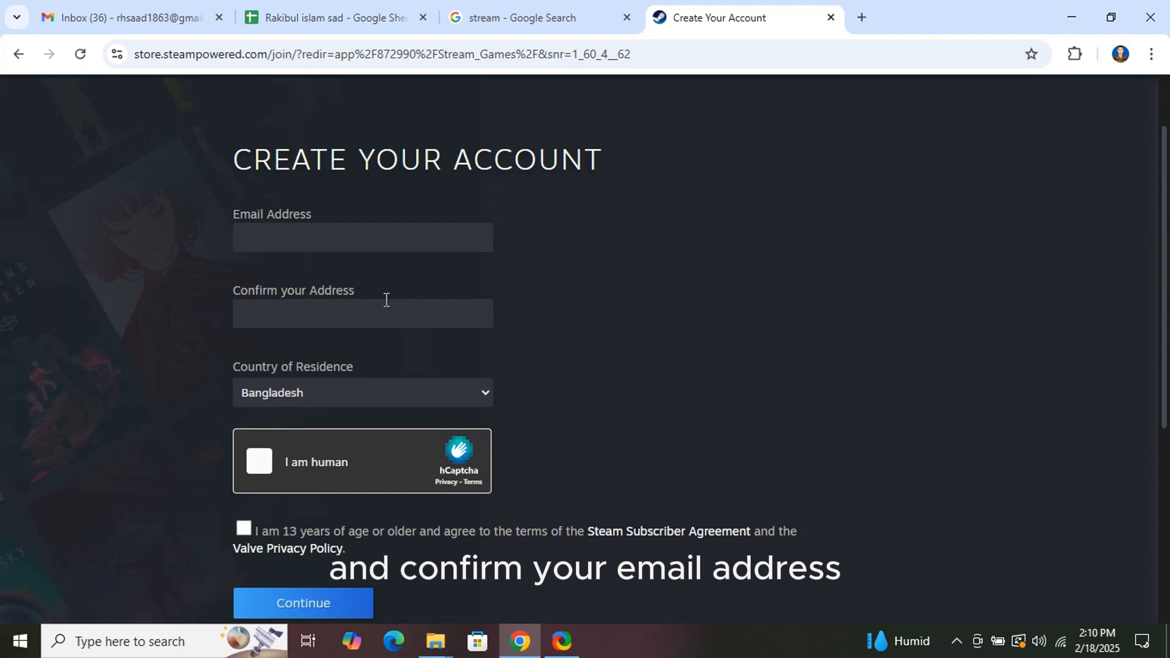
click(334, 235)
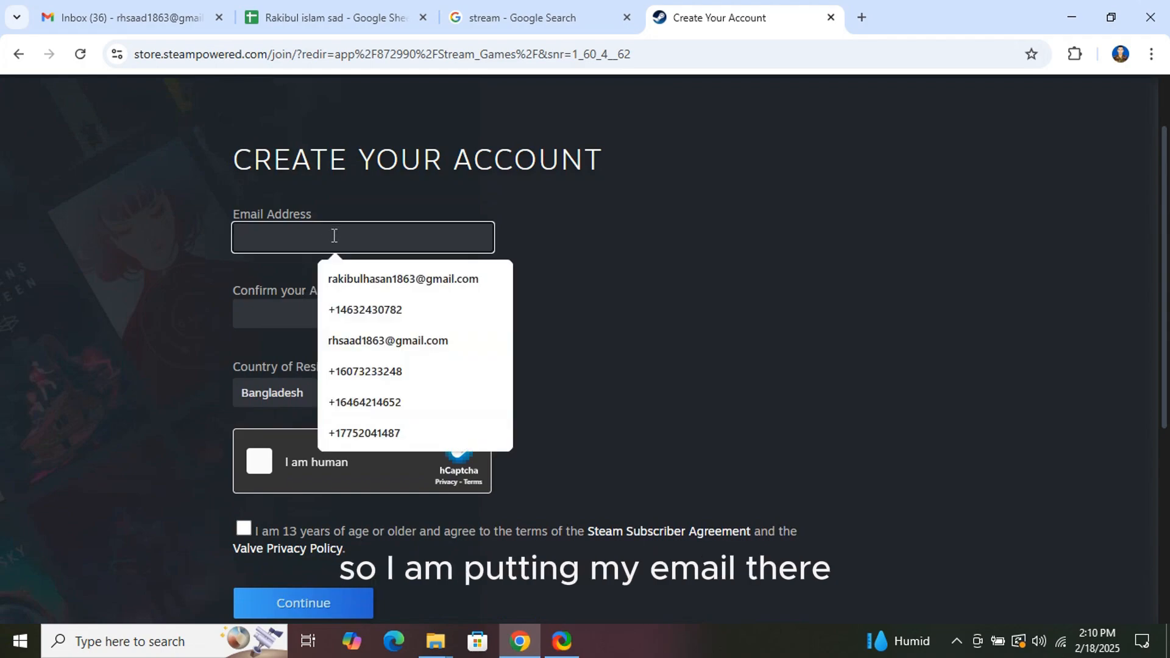
click(371, 341)
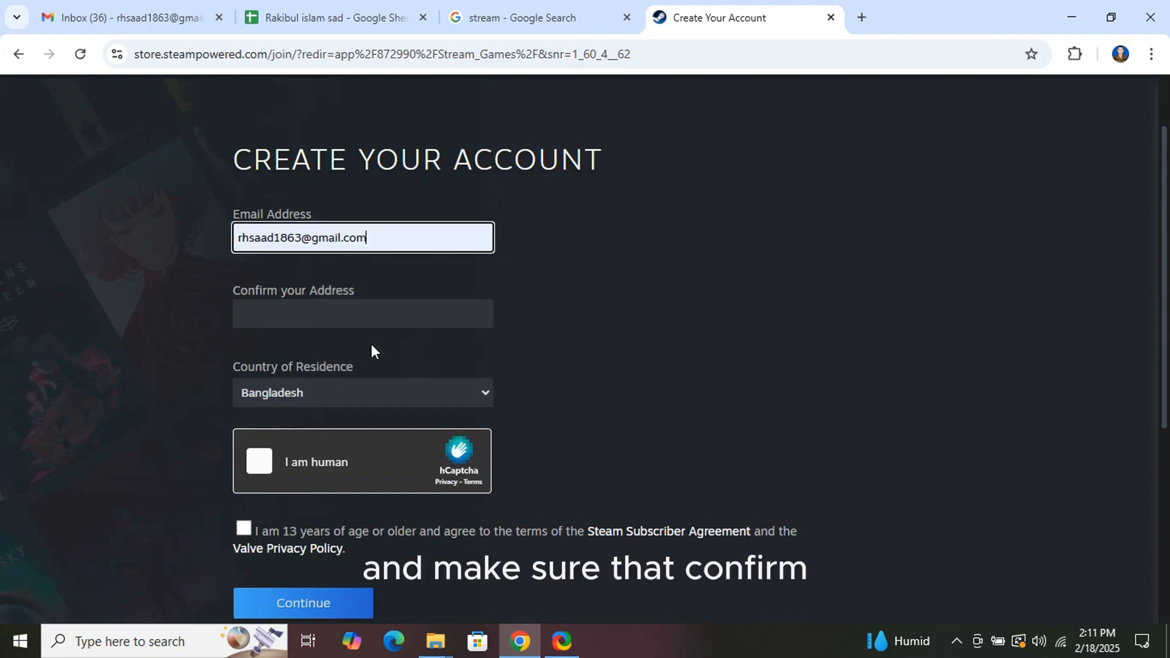
click(354, 314)
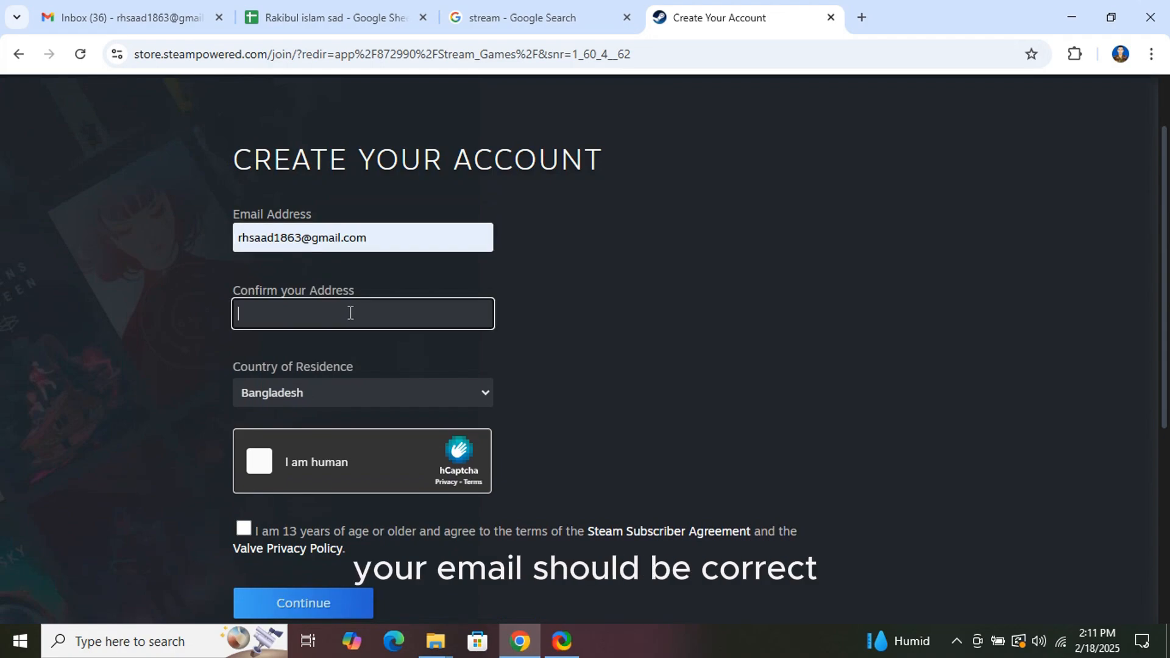
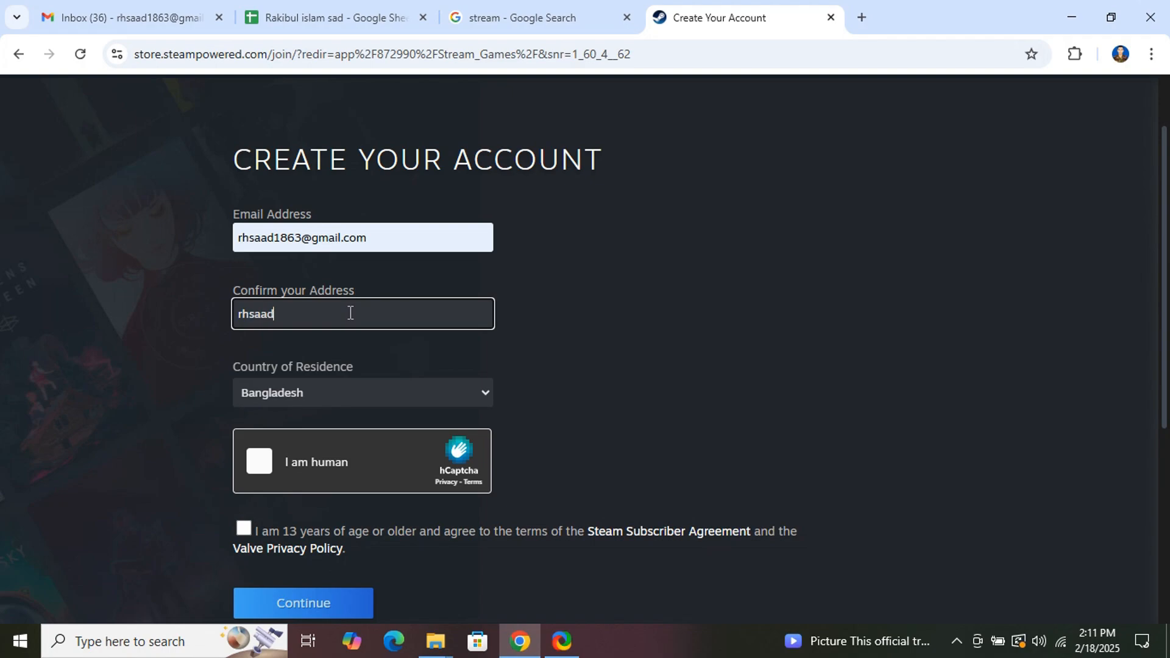
Tick the I am human captcha and the age/terms box, then submit the sign-up form.
click(260, 462)
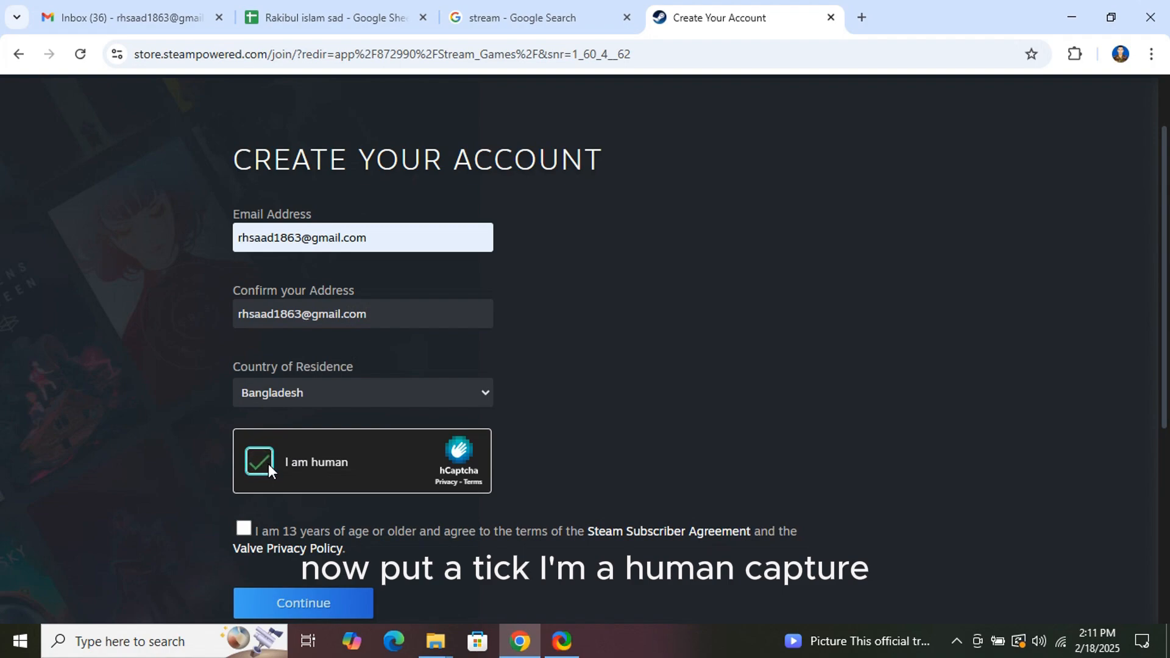
scroll(268, 463, down, 1)
click(242, 443)
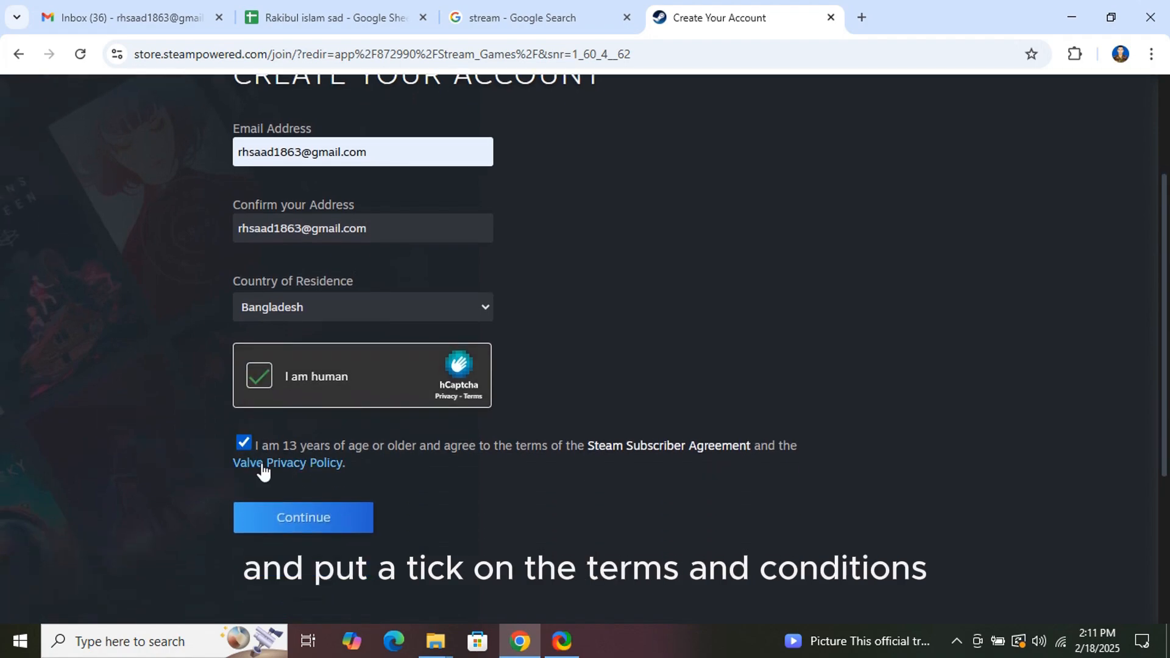
click(325, 523)
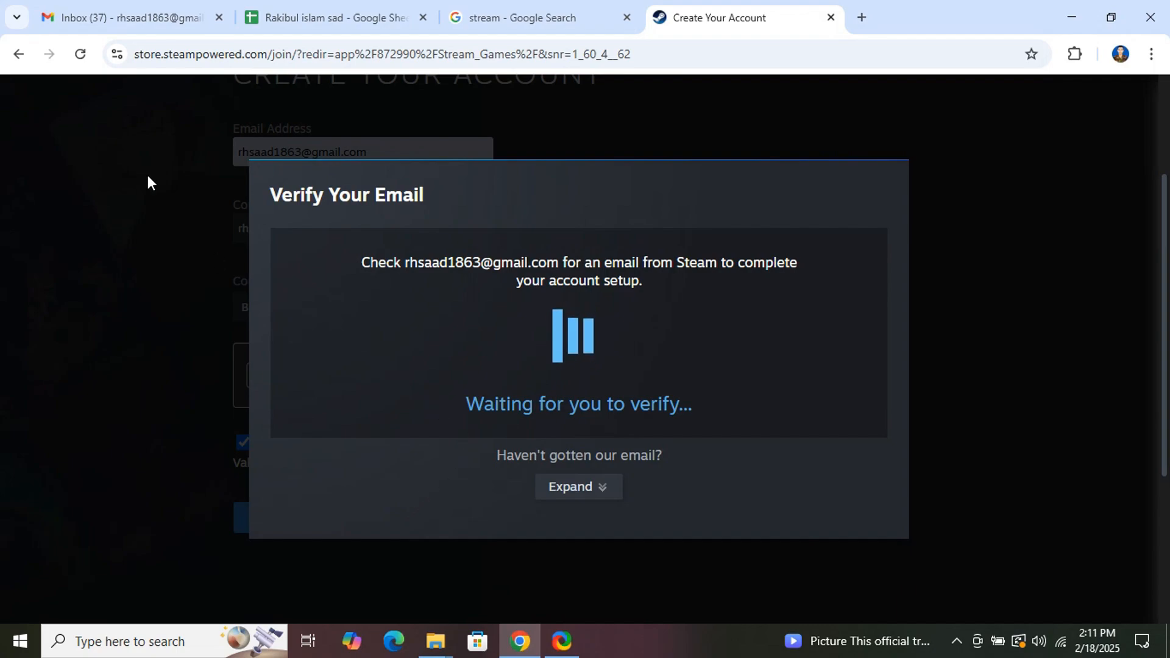
Open Steam's verification e-mail in Gmail, confirm the address, and return to the sign-up tab.
click(148, 17)
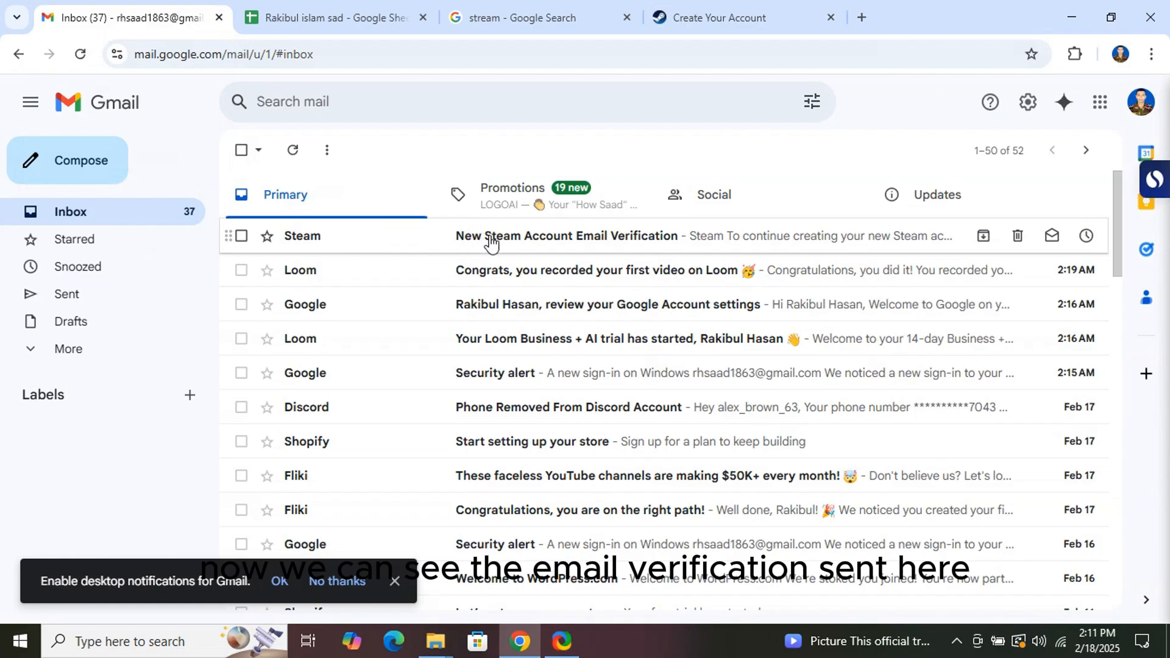
click(491, 242)
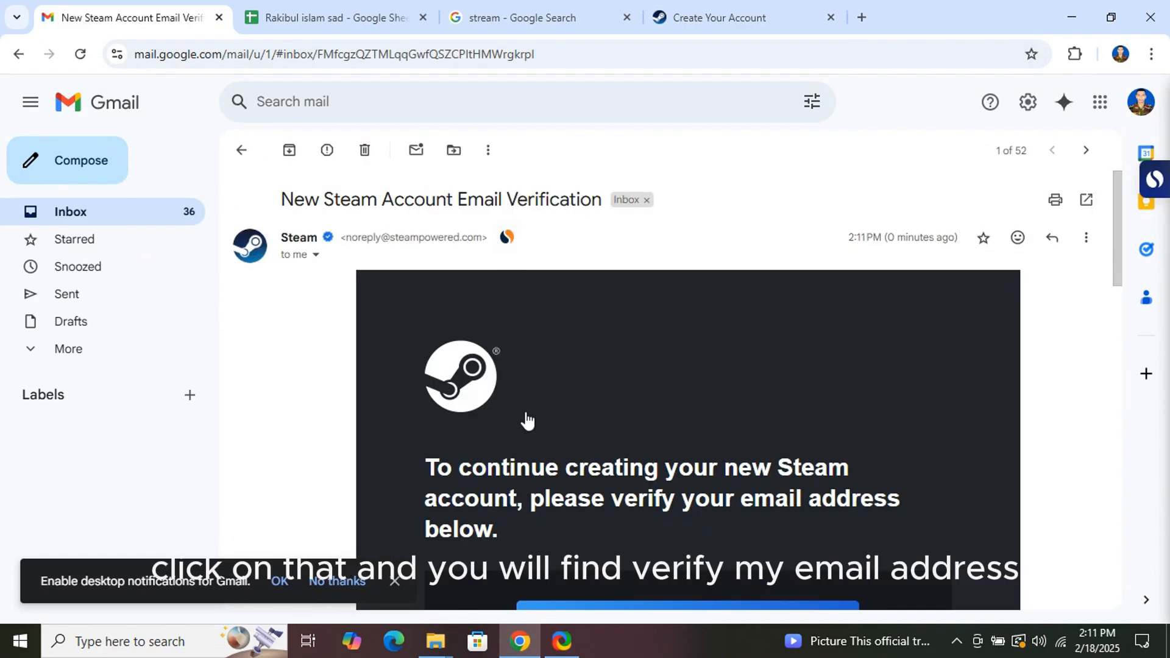
scroll(530, 427, down, 3)
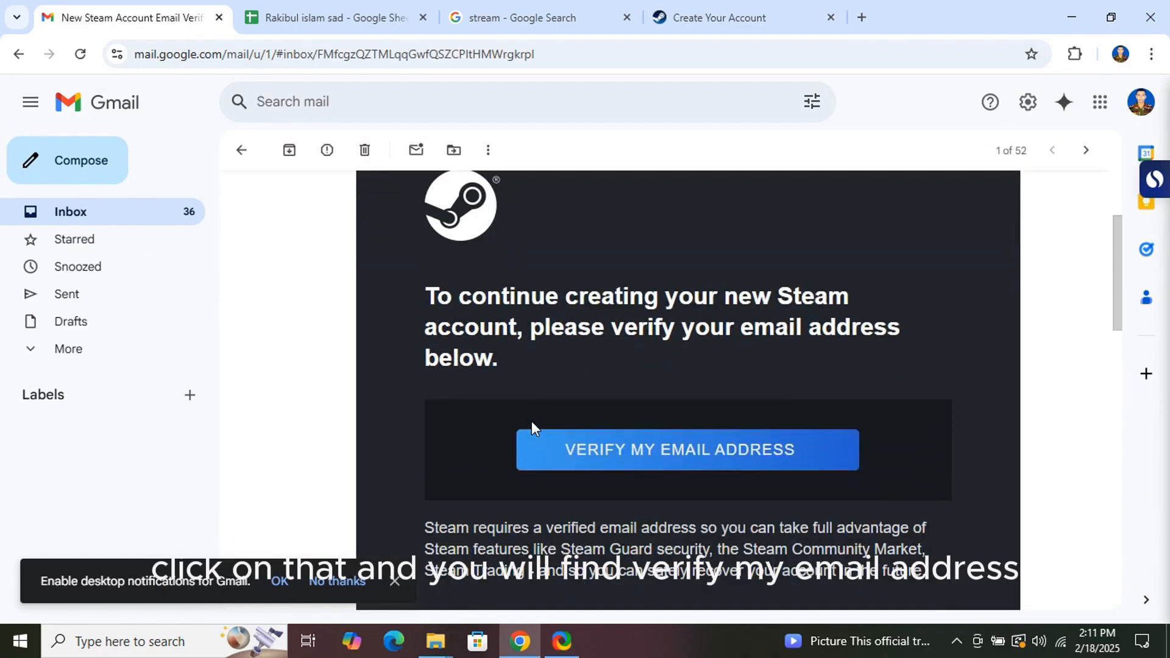
click(671, 457)
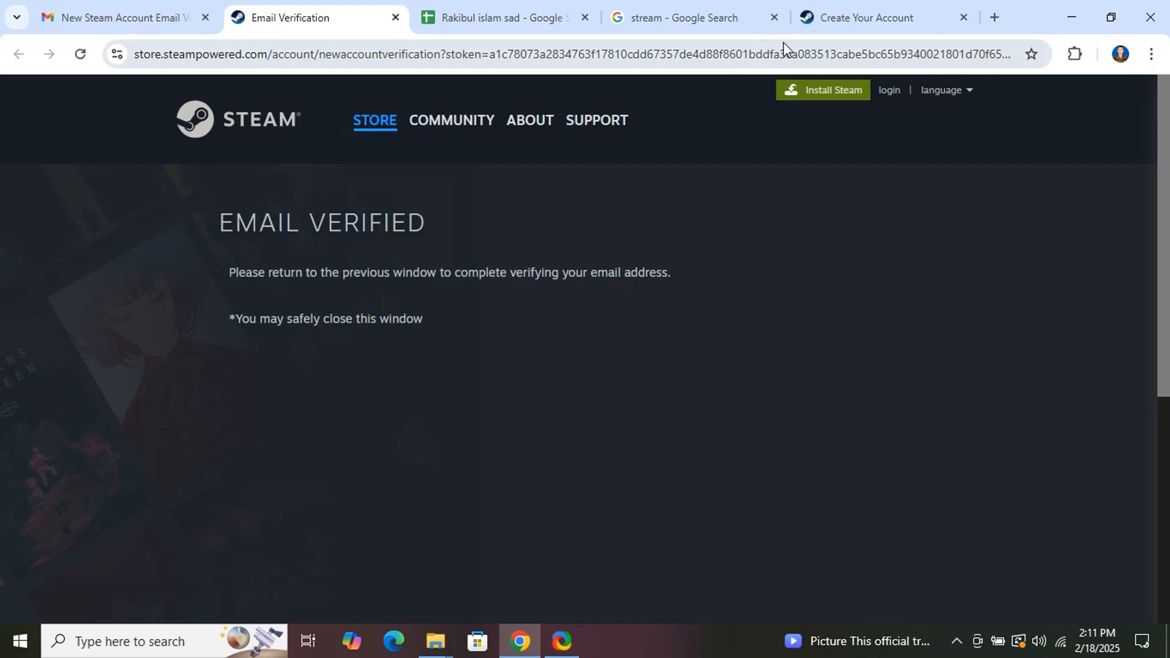
click(828, 19)
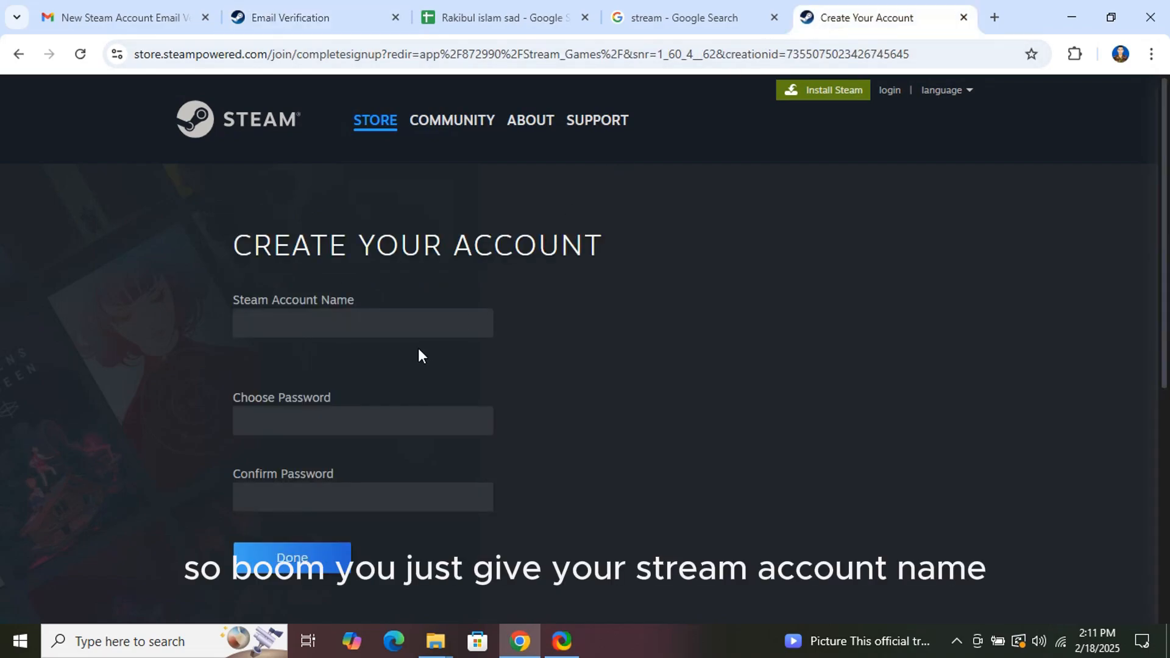
Enter an account name, then append '363' after it shows as taken, until Steam marks it Available.
click(304, 330)
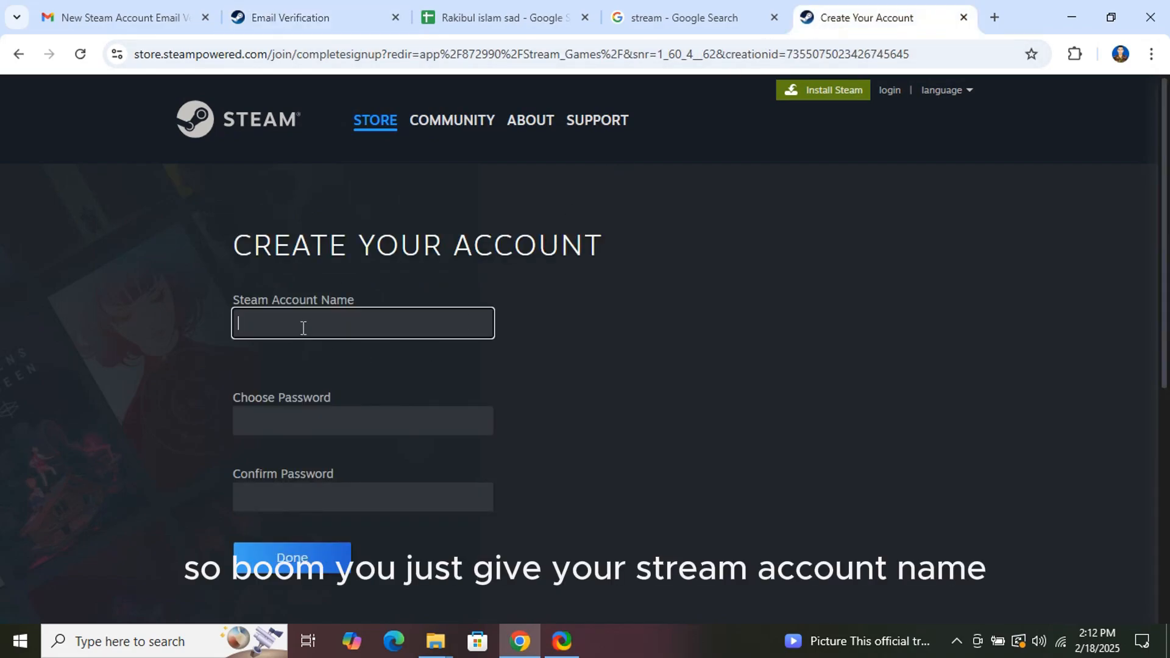
text(S)
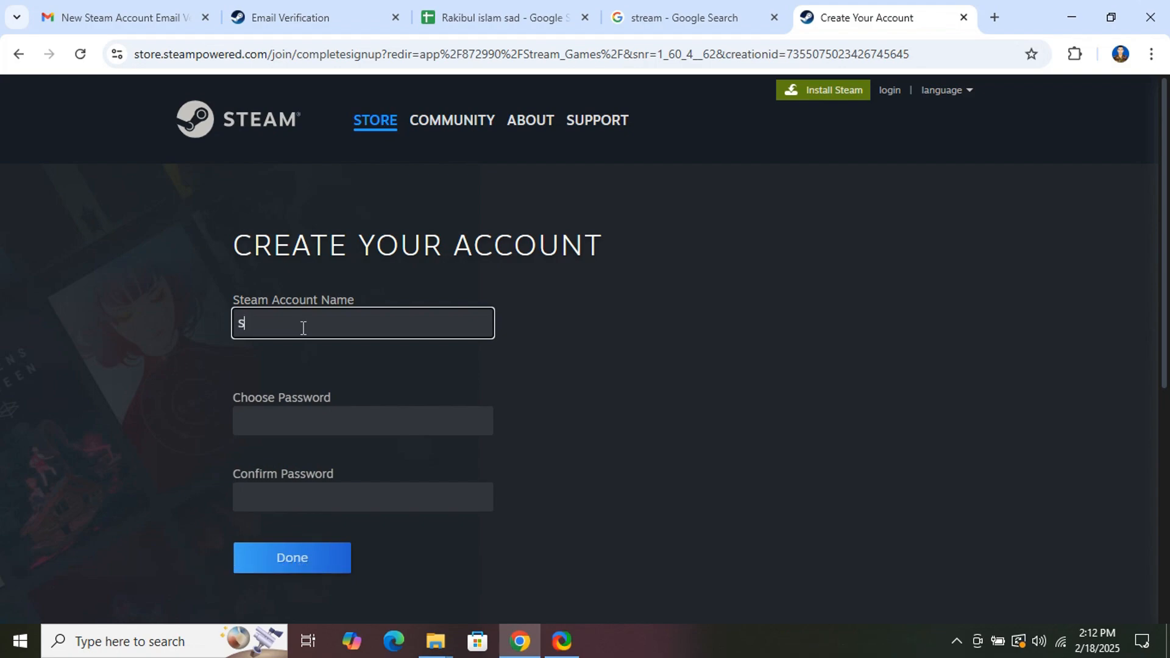
text(aad63)
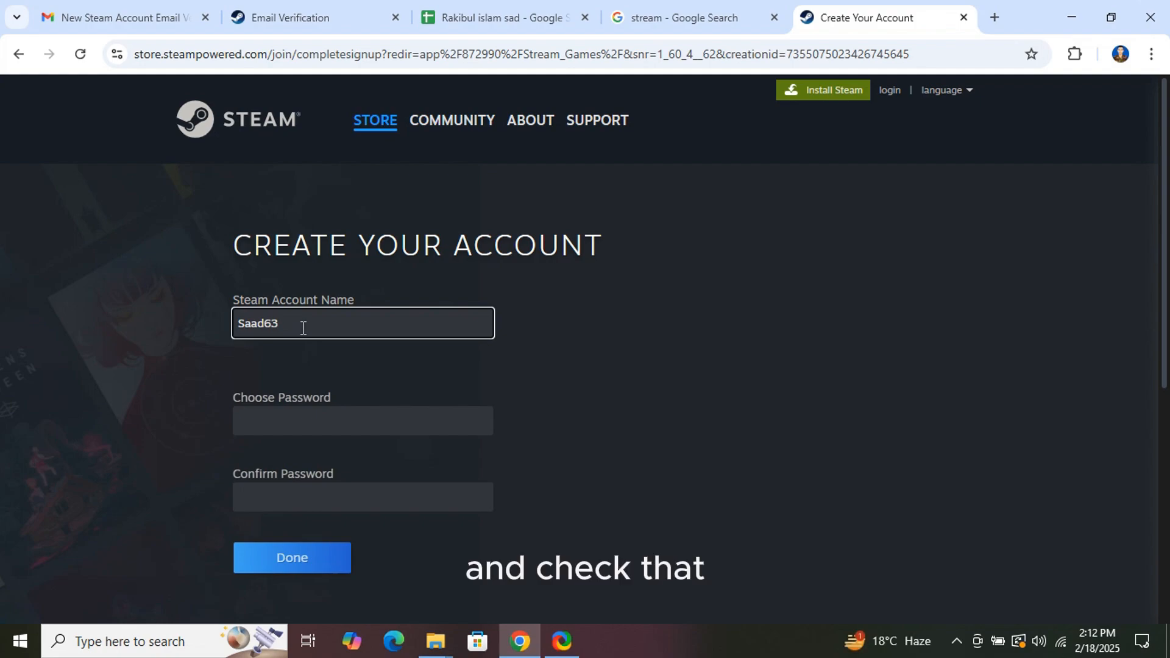
click(273, 421)
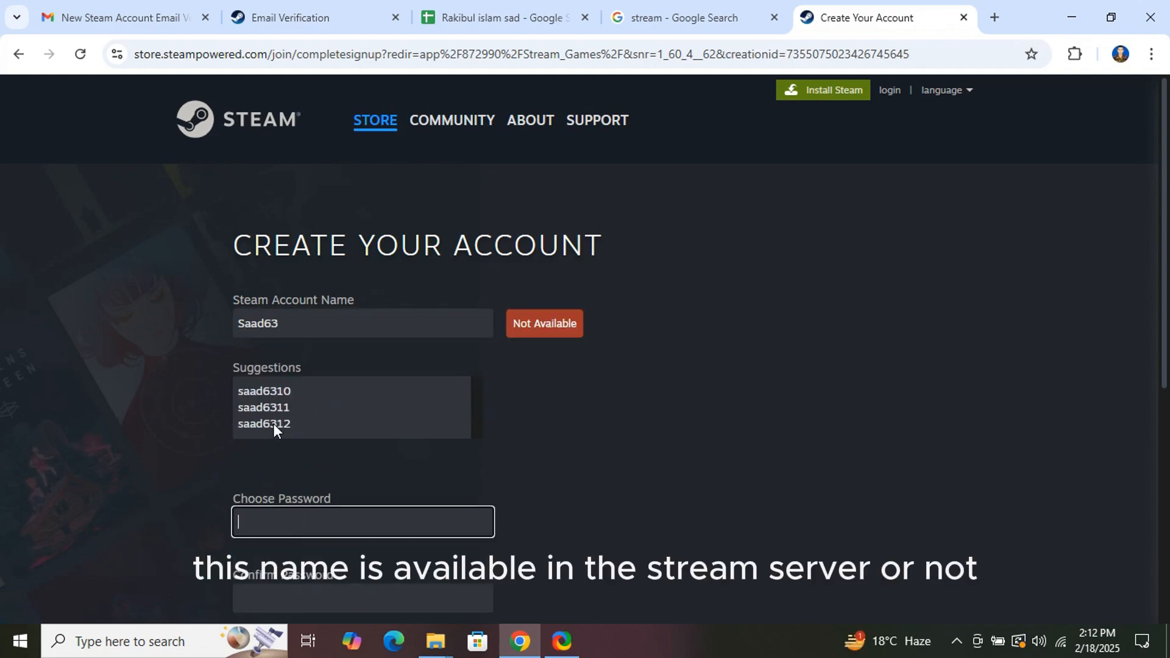
click(292, 330)
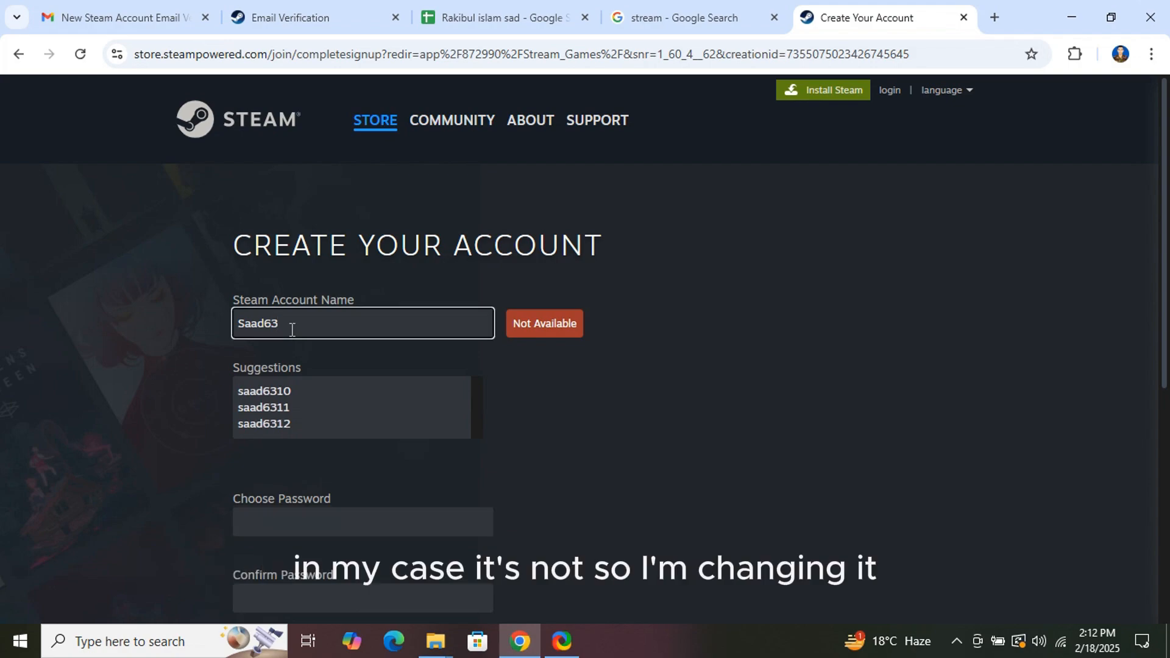
text(363)
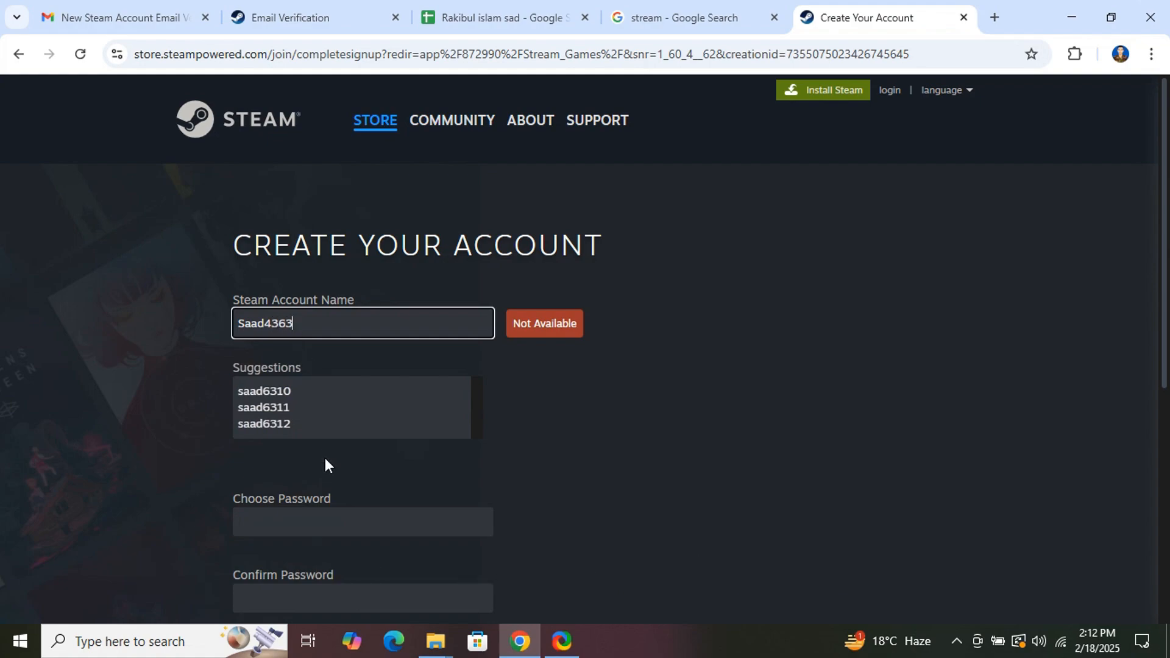
click(308, 521)
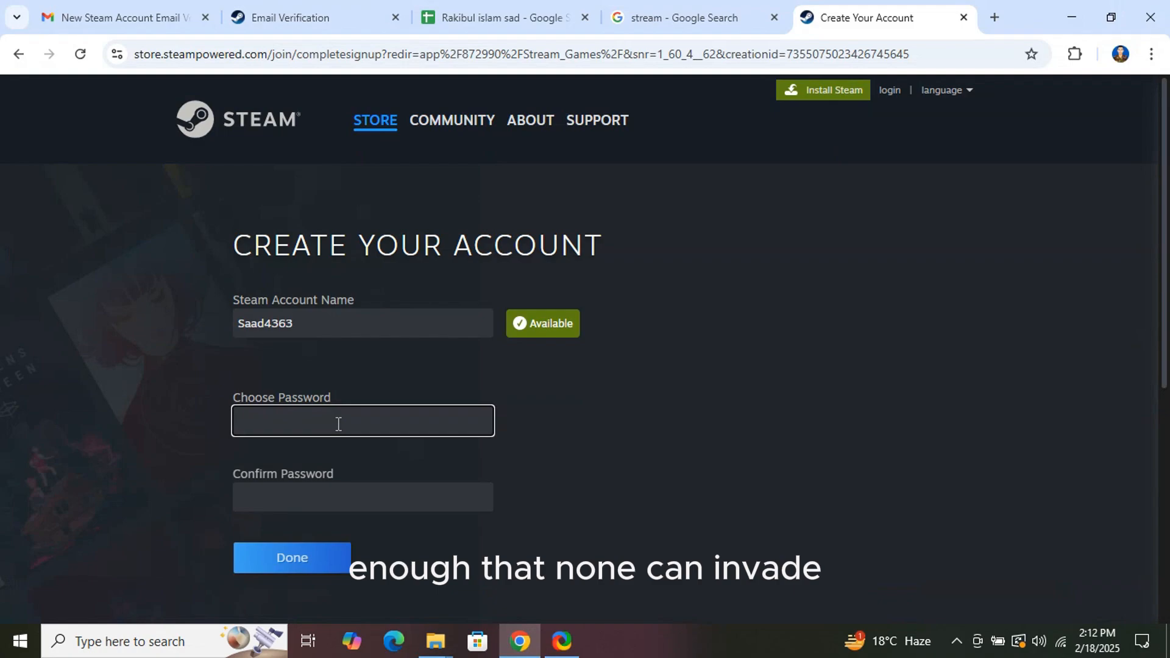
Enter the new account password in both password fields and submit to create the account.
text(s)
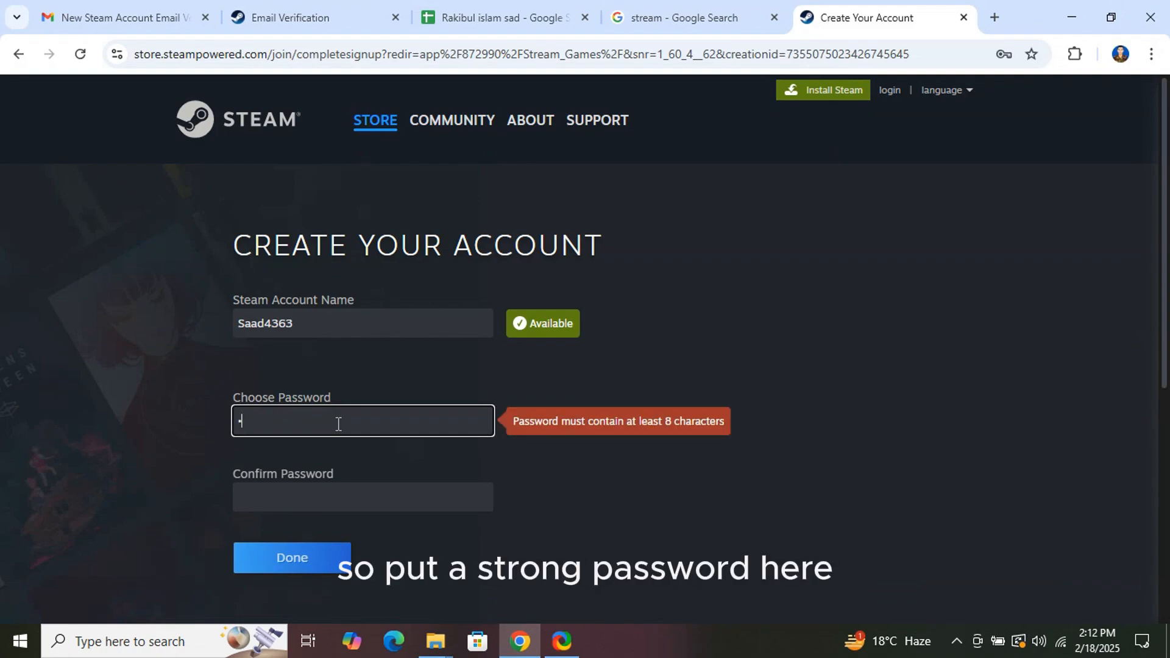
text(••••)
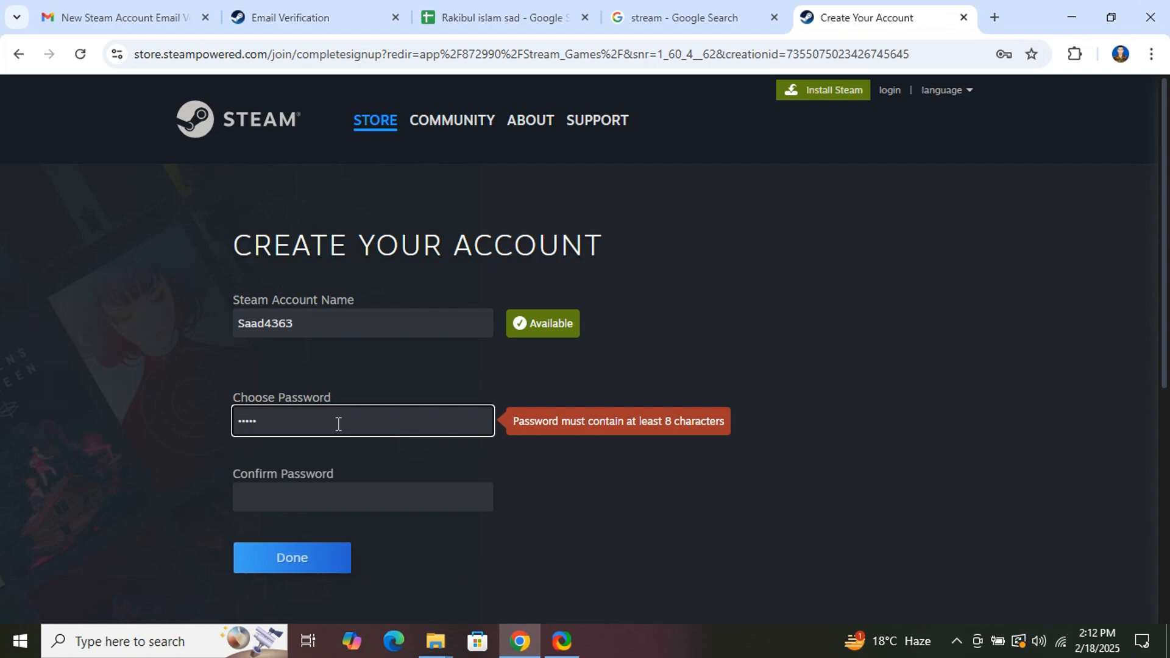
text(••••)
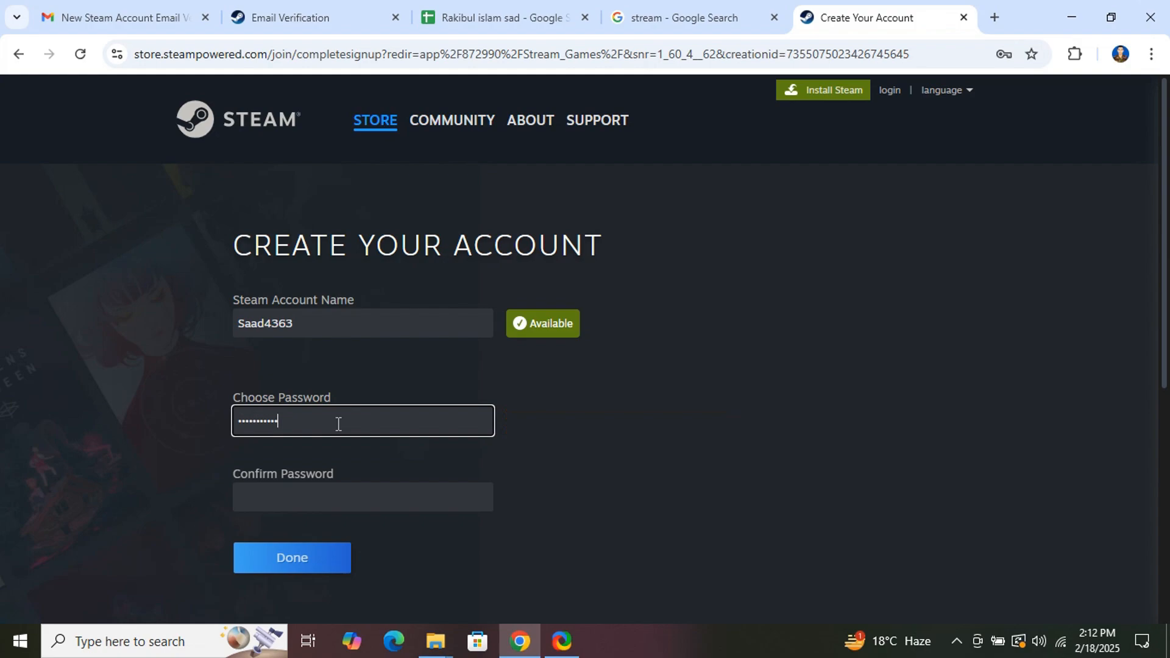
click(340, 490)
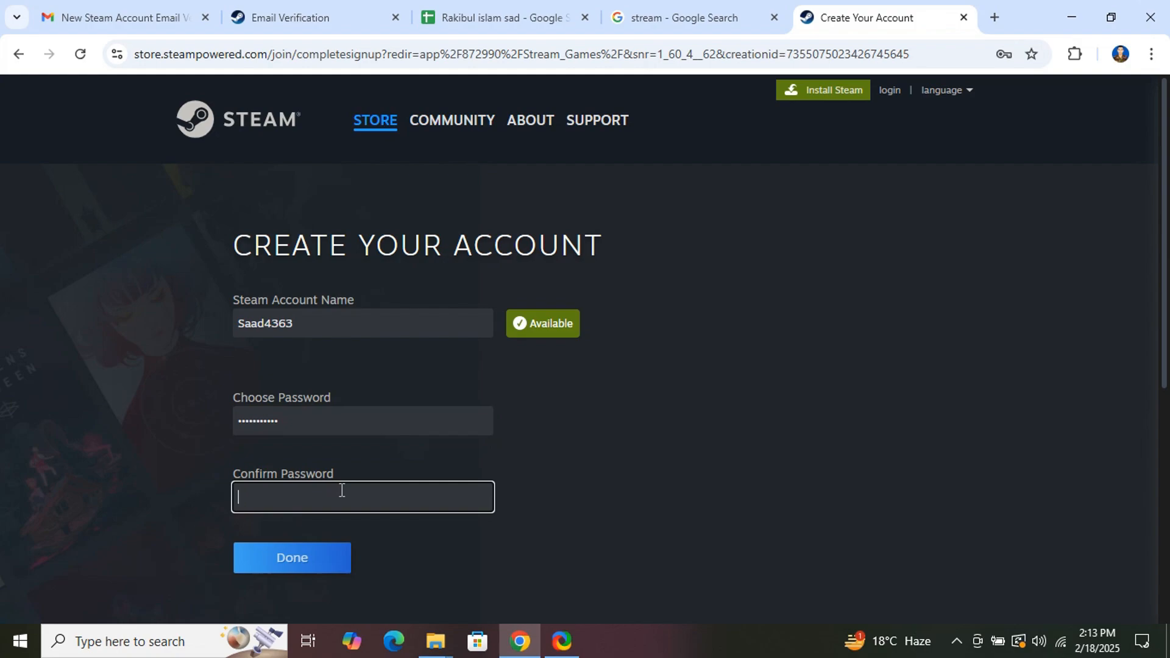
text(••••)
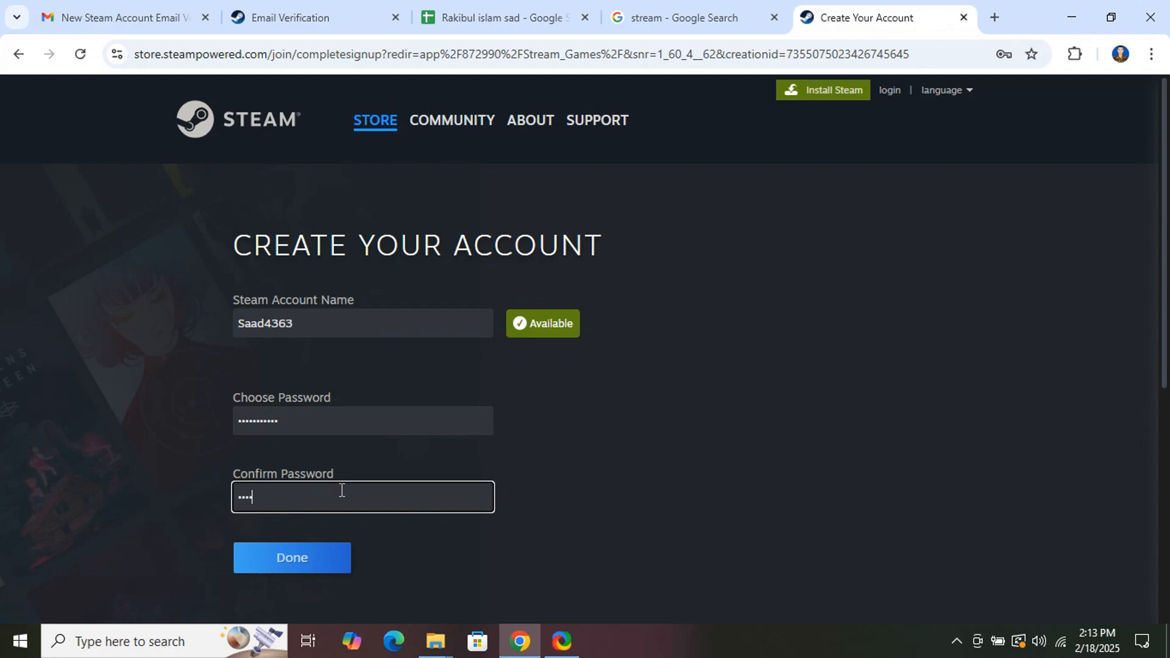
text(••)
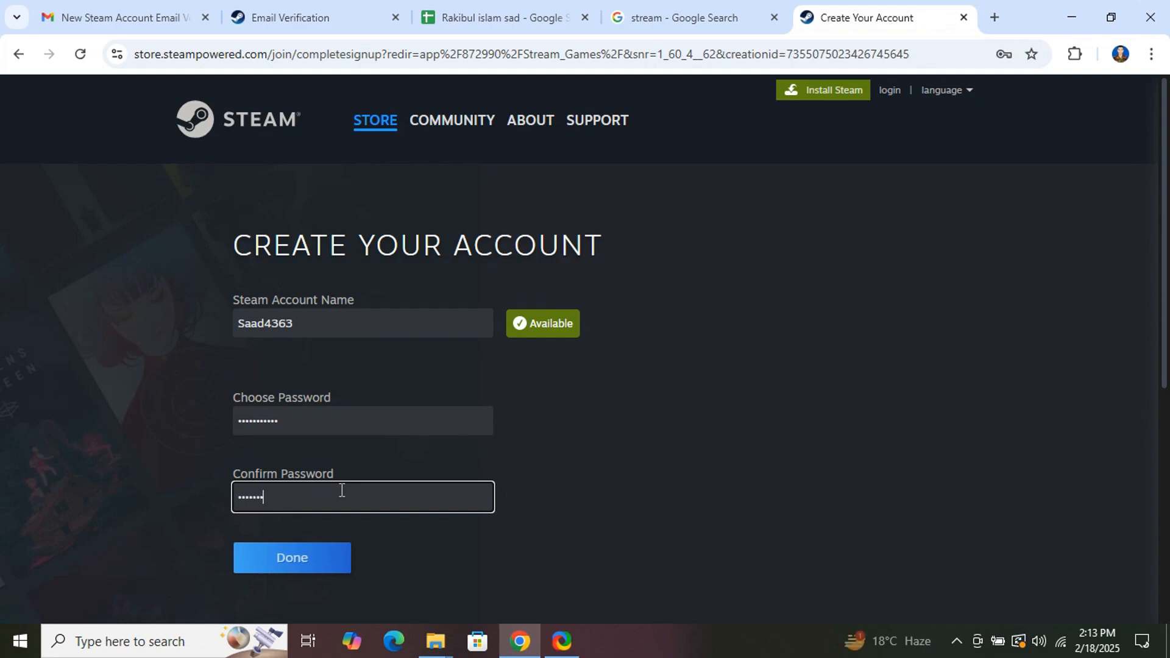
text(••••)
click(335, 566)
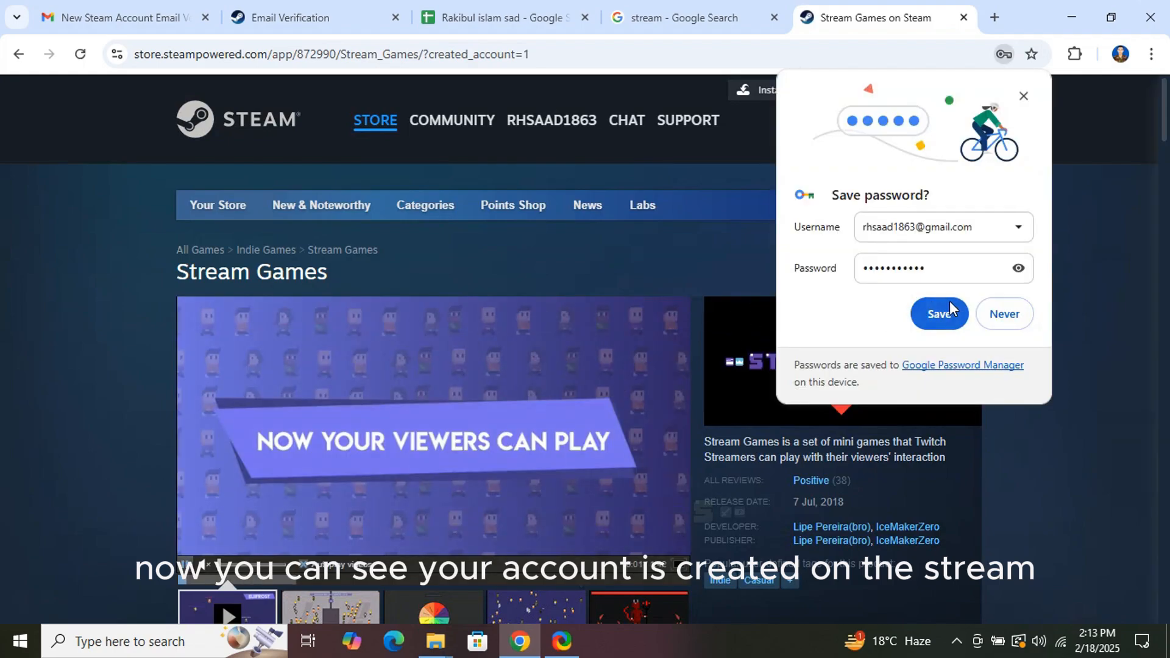
Save the new Steam password in Chrome and browse the signed-in Stream Games store page.
click(943, 313)
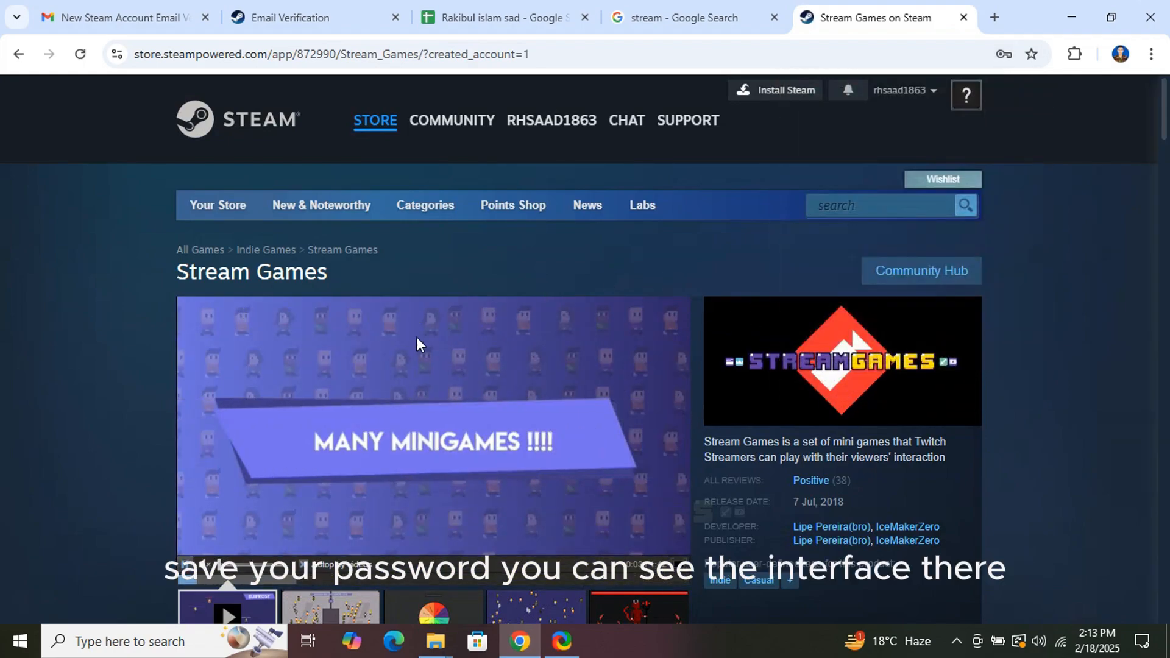
scroll(426, 365, down, 1)
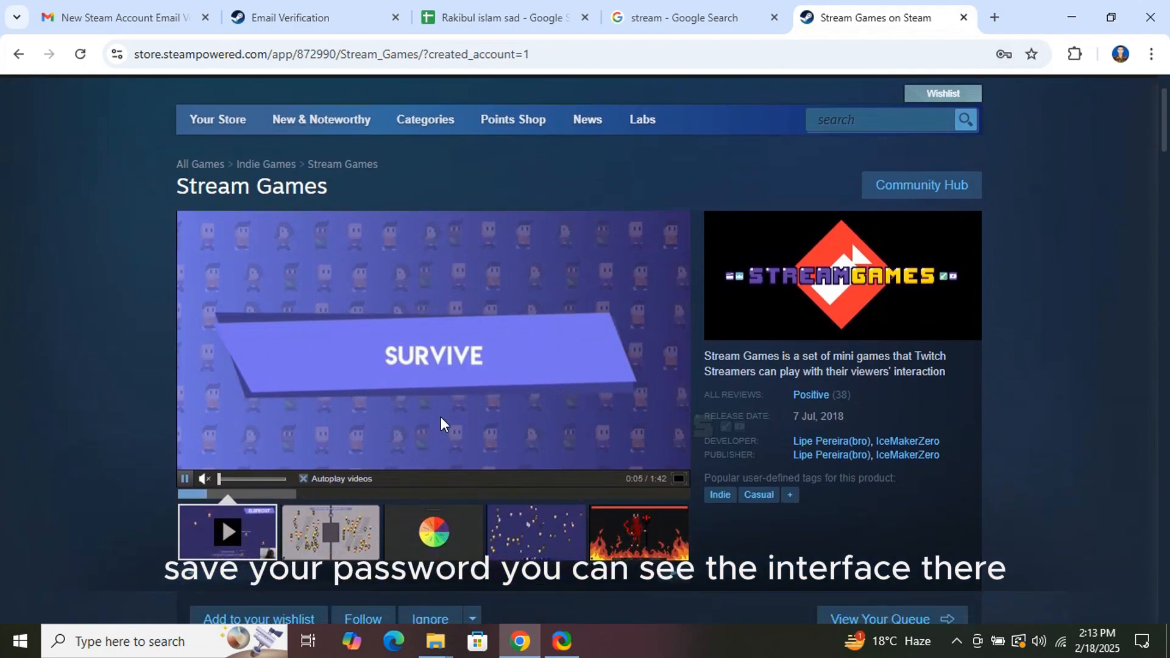
scroll(440, 417, down, 2)
scroll(441, 417, up, 3)
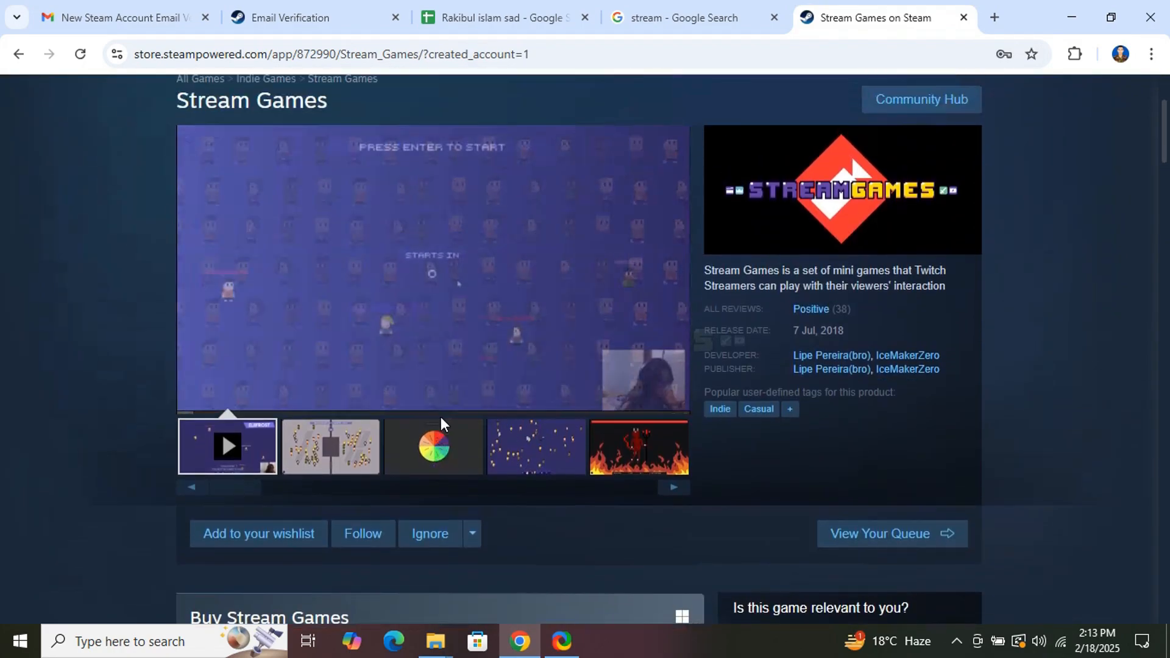
View the new account's Steam Community profile page from the account name menu.
click(892, 92)
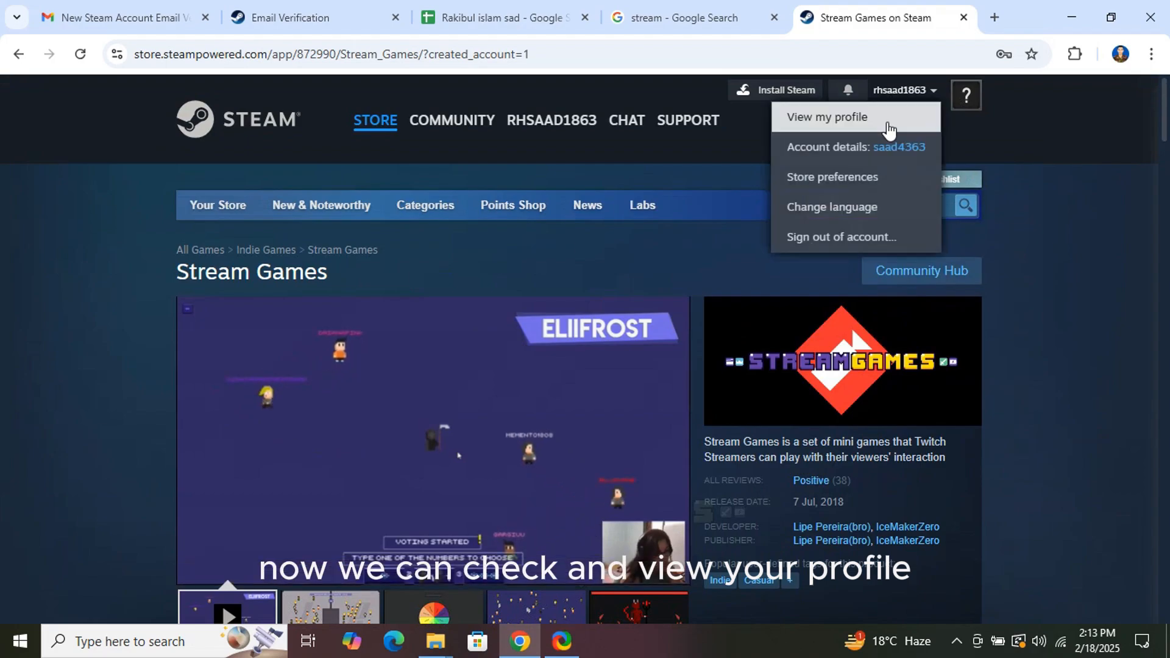
click(852, 153)
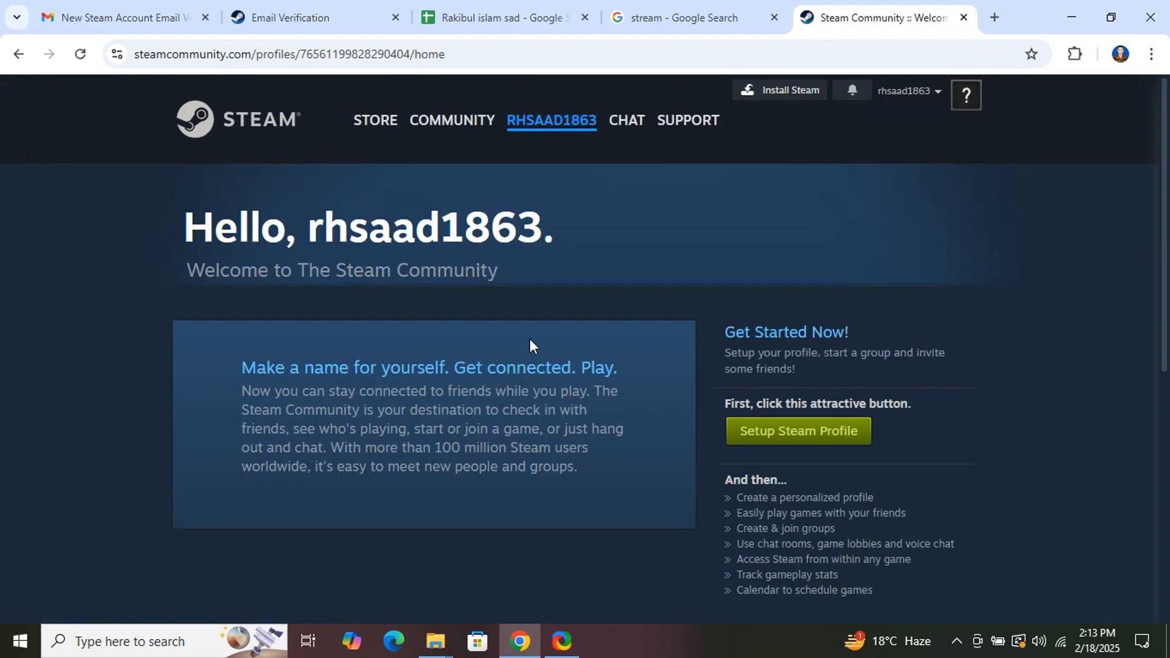
scroll(544, 352, down, 1)
scroll(557, 407, down, 2)
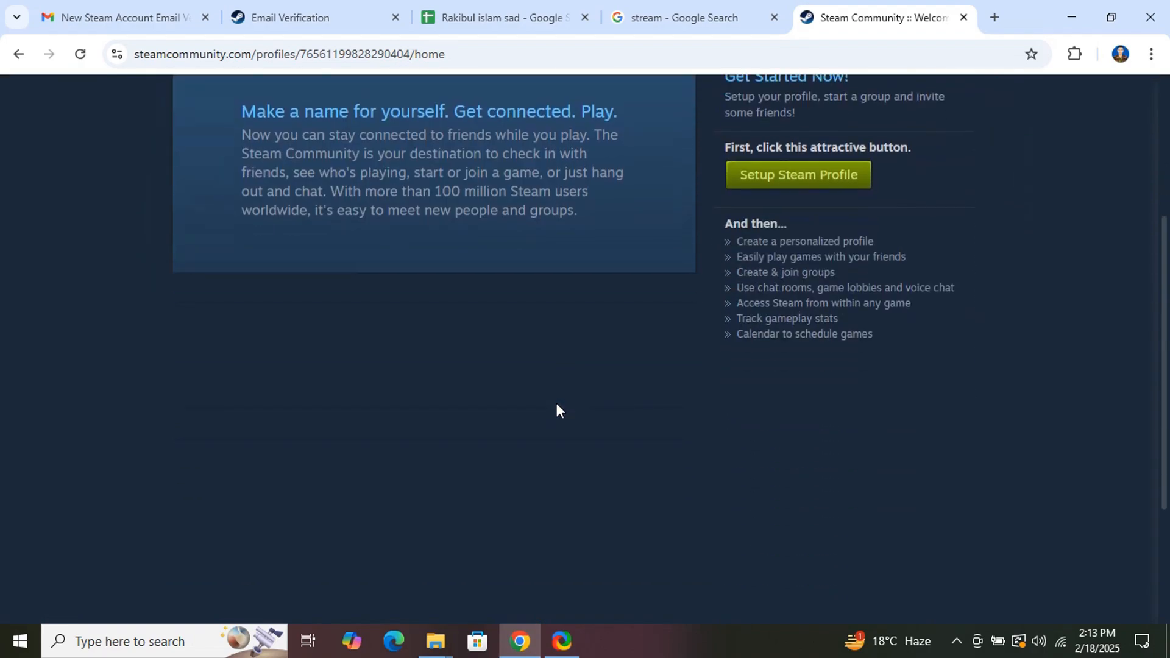
scroll(557, 404, up, 4)
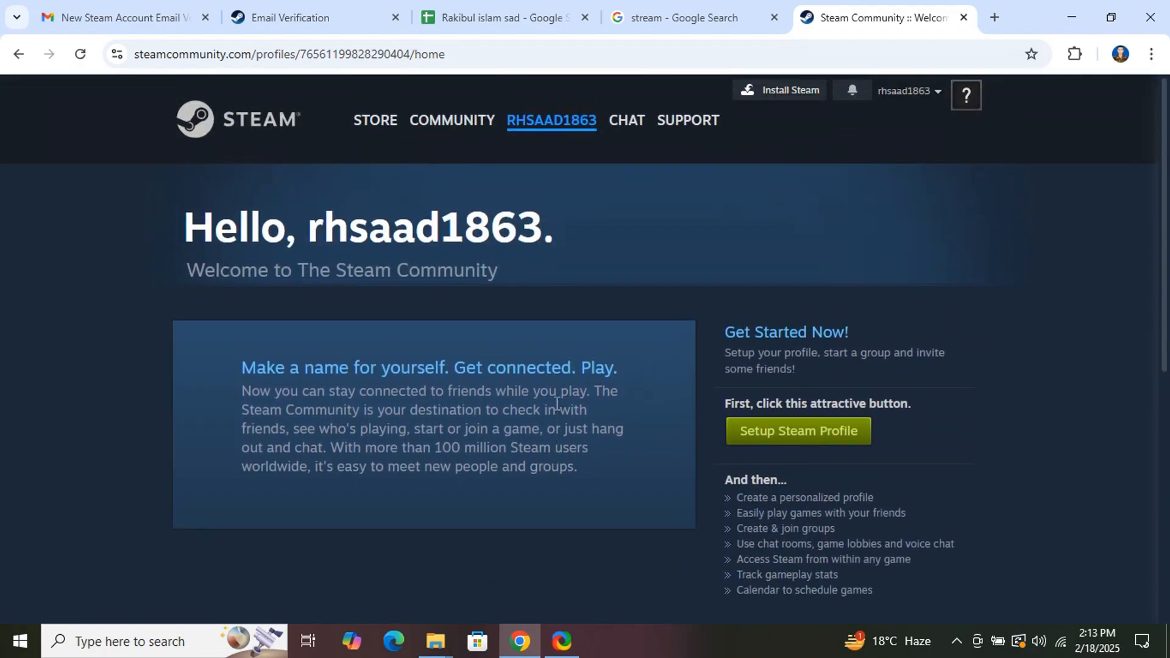